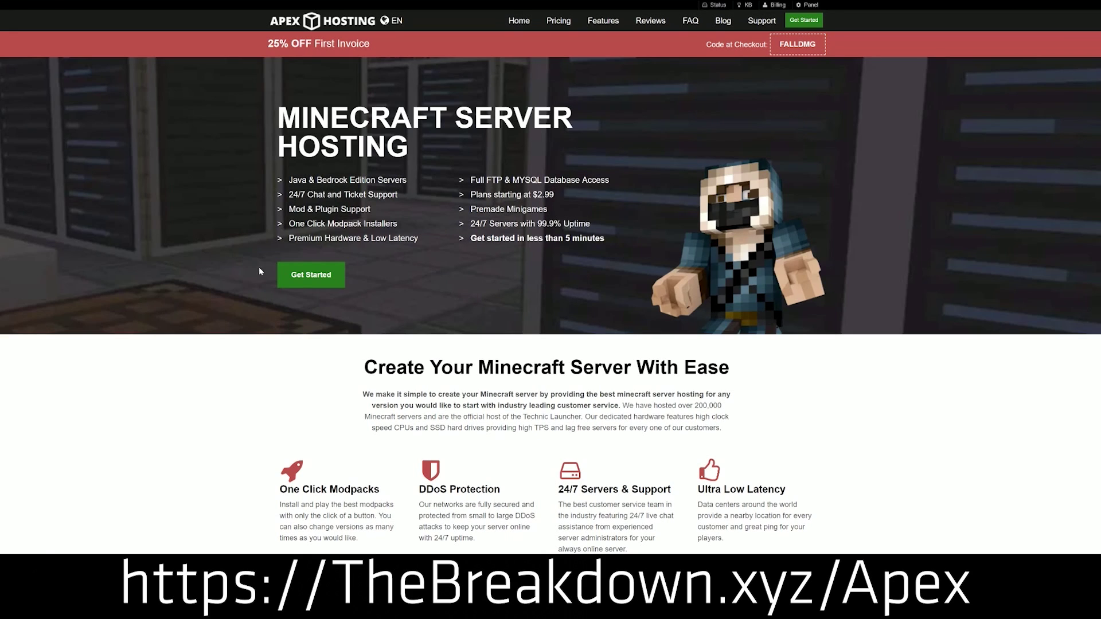
Scroll the Apex Hosting page and highlight the One Click Modpacks, Automated Backups and Instant Setup descriptions.
{"action": "scroll", "coordinate": [431, 340], "scroll_direction": "down", "scroll_amount": 2}
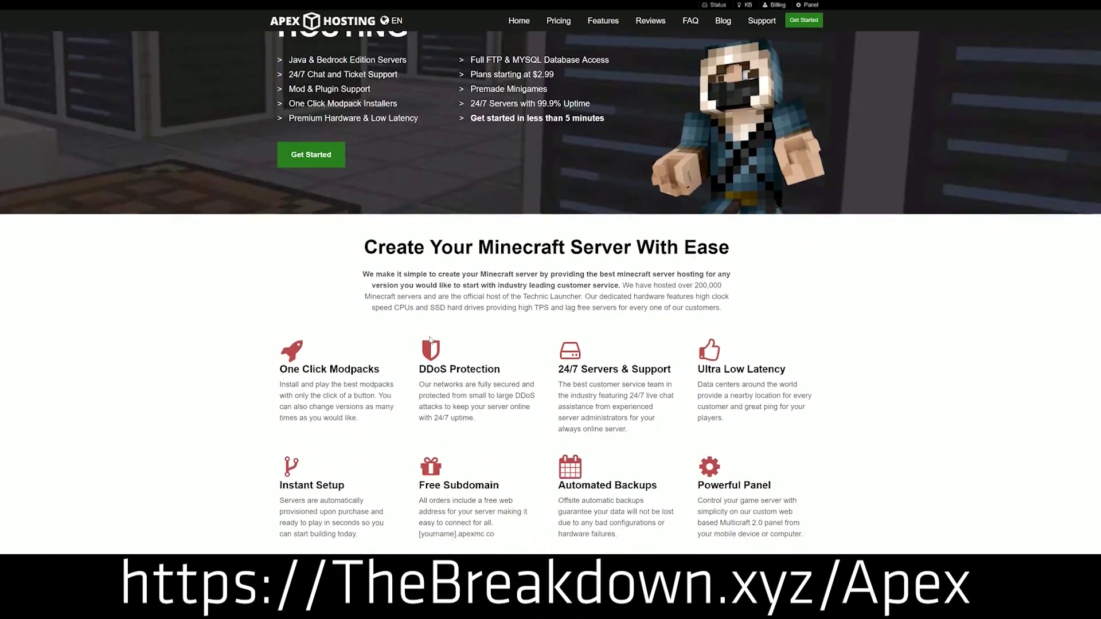
{"action": "scroll", "coordinate": [430, 340], "scroll_direction": "down", "scroll_amount": 2}
{"action": "left_click_drag", "start_coordinate": [280, 257], "coordinate": [674, 262]}
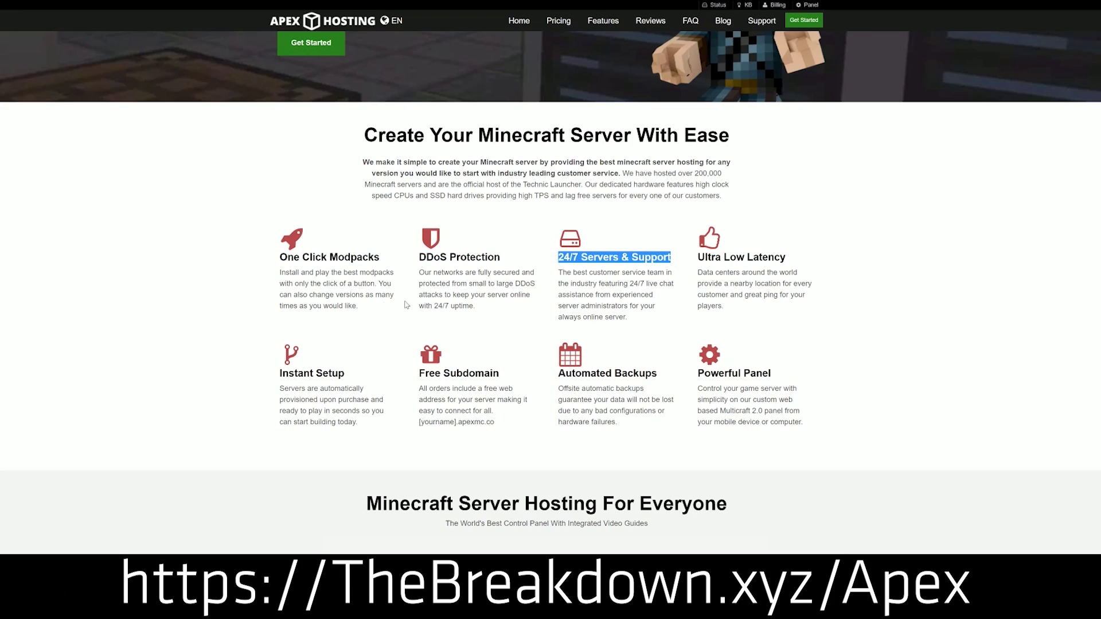
{"action": "left_click_drag", "start_coordinate": [558, 374], "coordinate": [690, 373]}
{"action": "left_click", "coordinate": [539, 376]}
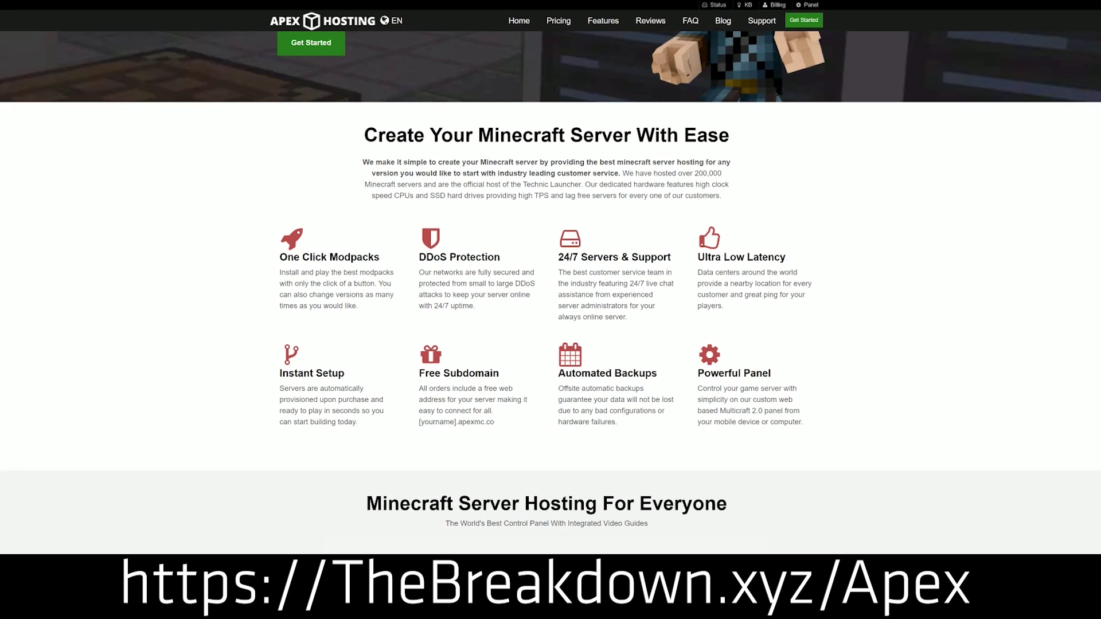
{"action": "left_click_drag", "start_coordinate": [357, 423], "coordinate": [280, 373]}
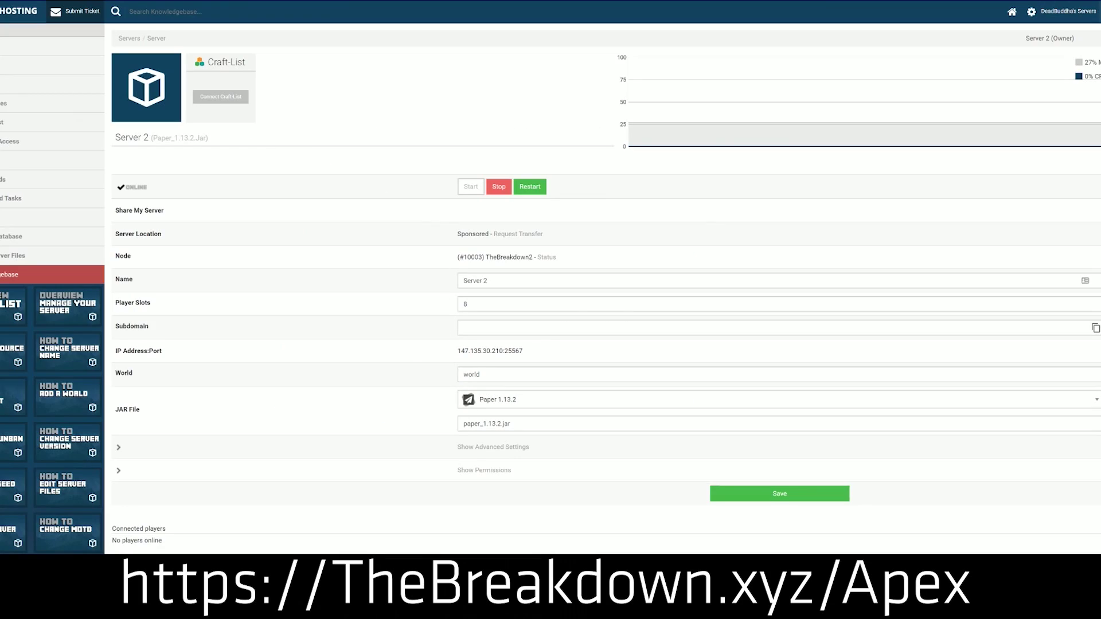
Set Server 2's JAR file to Minecraft 1.15.
{"action": "left_click", "coordinate": [518, 410]}
{"action": "scroll", "coordinate": [513, 499], "scroll_direction": "down", "scroll_amount": 5}
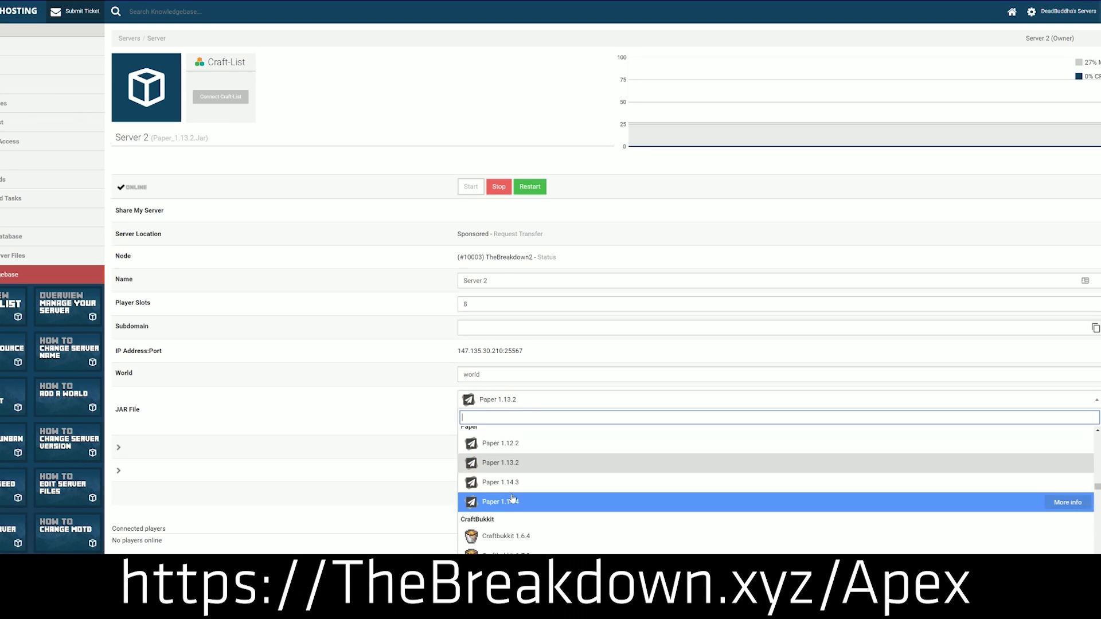
{"action": "scroll", "coordinate": [513, 498], "scroll_direction": "up", "scroll_amount": 10}
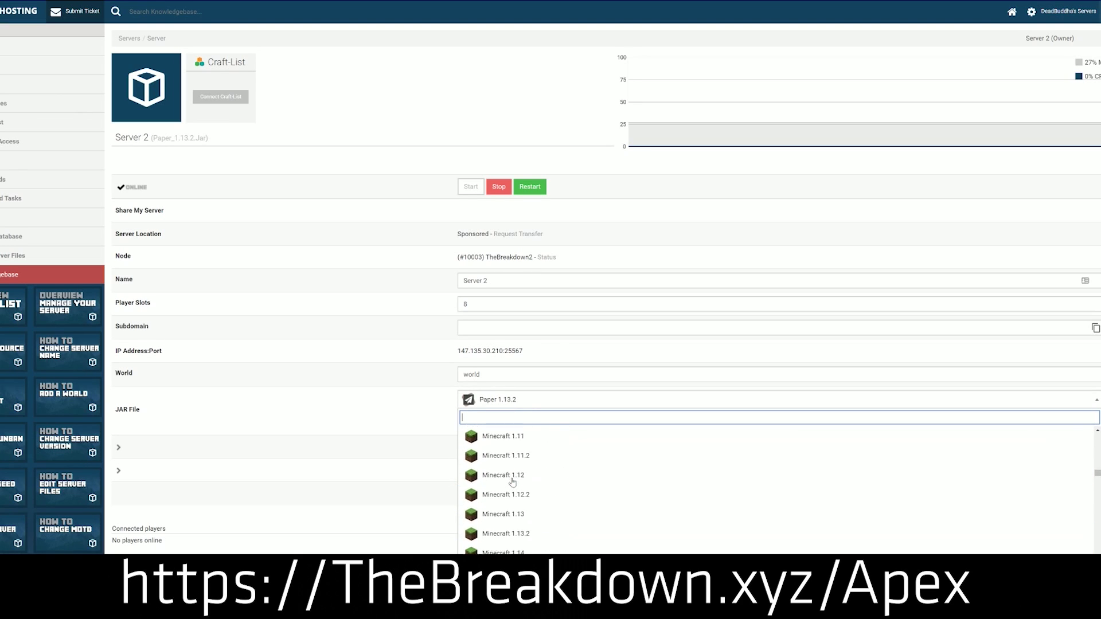
{"action": "scroll", "coordinate": [514, 492], "scroll_direction": "down", "scroll_amount": 1}
{"action": "scroll", "coordinate": [513, 494], "scroll_direction": "up", "scroll_amount": 1}
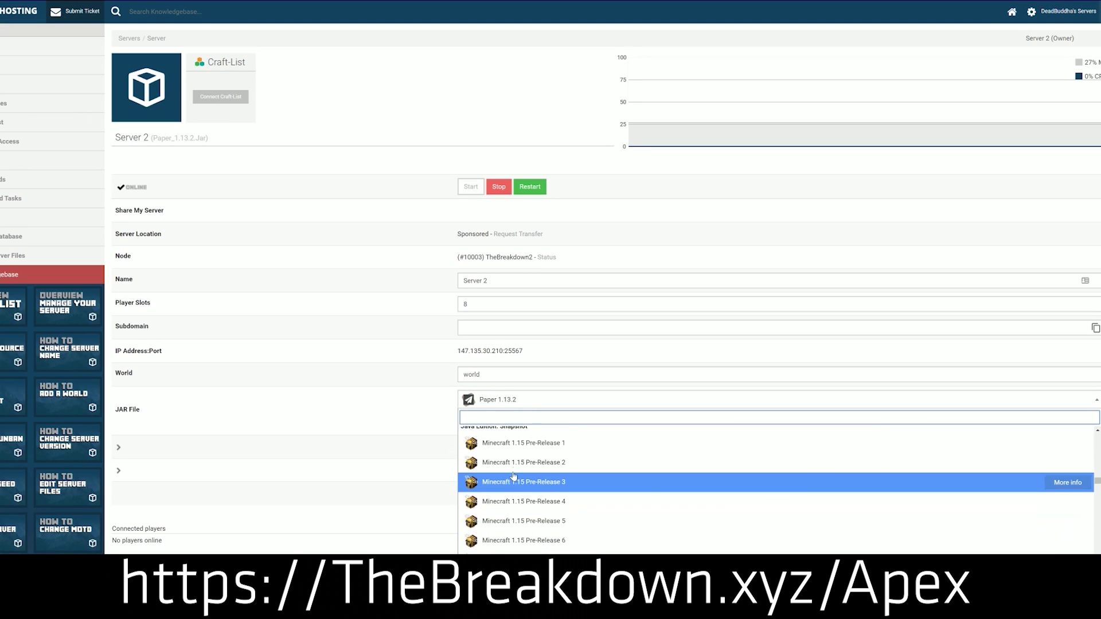
{"action": "scroll", "coordinate": [511, 497], "scroll_direction": "up", "scroll_amount": 4}
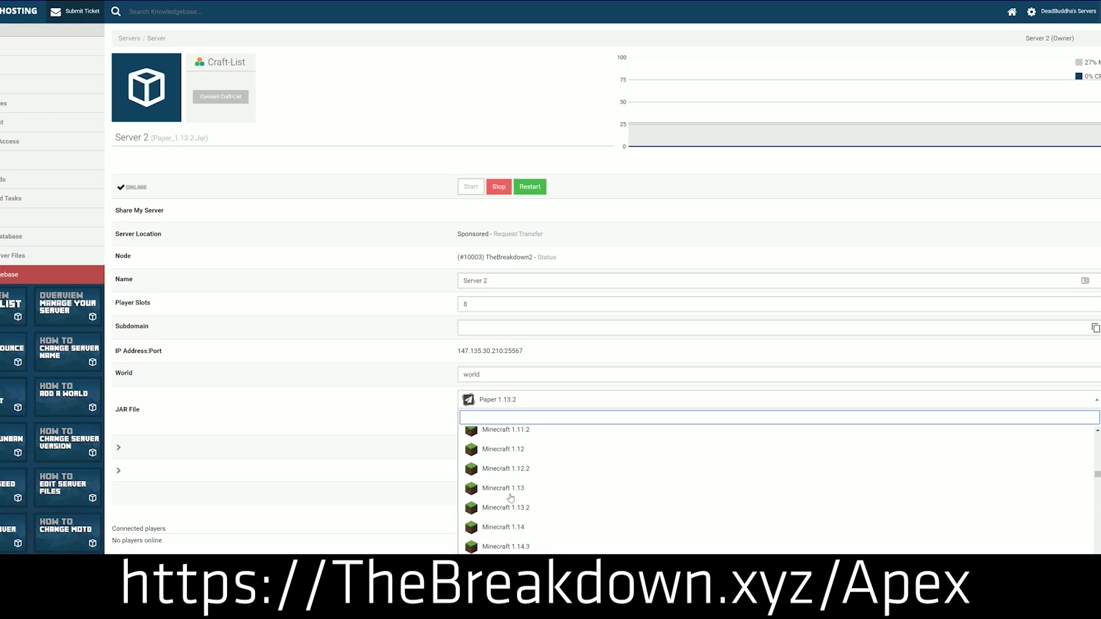
{"action": "scroll", "coordinate": [512, 499], "scroll_direction": "down", "scroll_amount": 1}
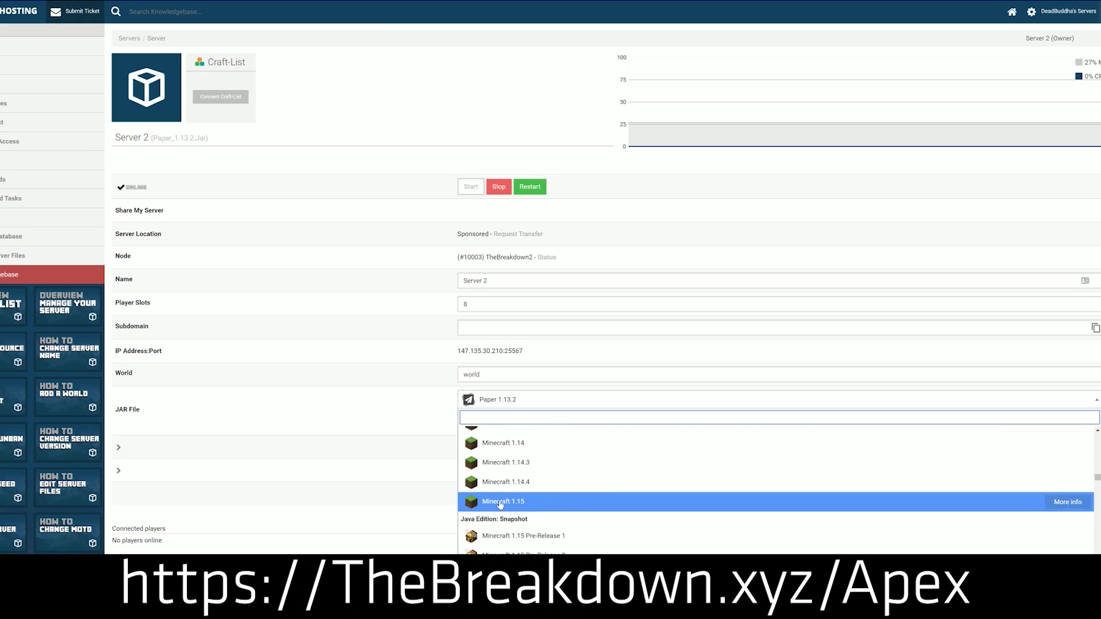
{"action": "left_click", "coordinate": [510, 503]}
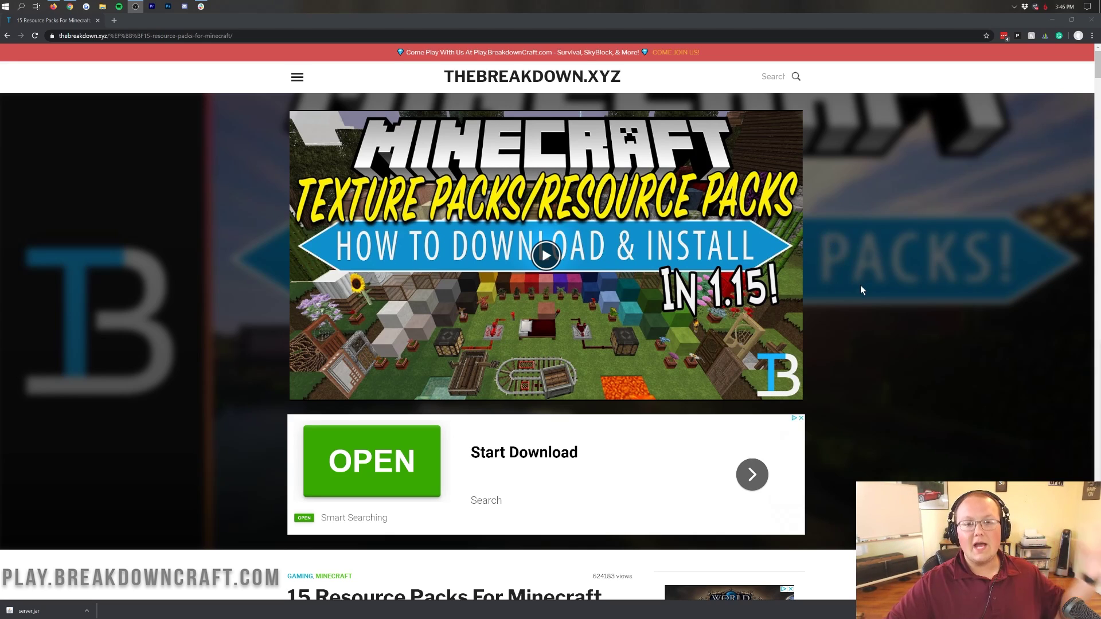
Open the Dokucraft and Sphax PureBDcraft install guides in background tabs.
{"action": "scroll", "coordinate": [861, 290], "scroll_direction": "down", "scroll_amount": 6}
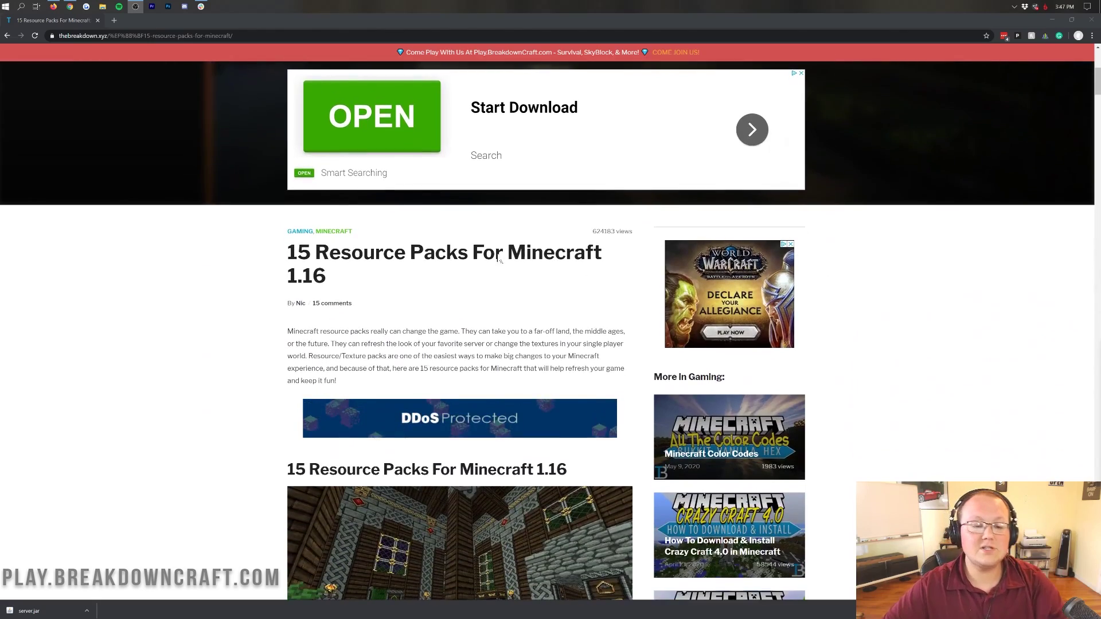
{"action": "scroll", "coordinate": [499, 260], "scroll_direction": "down", "scroll_amount": 5}
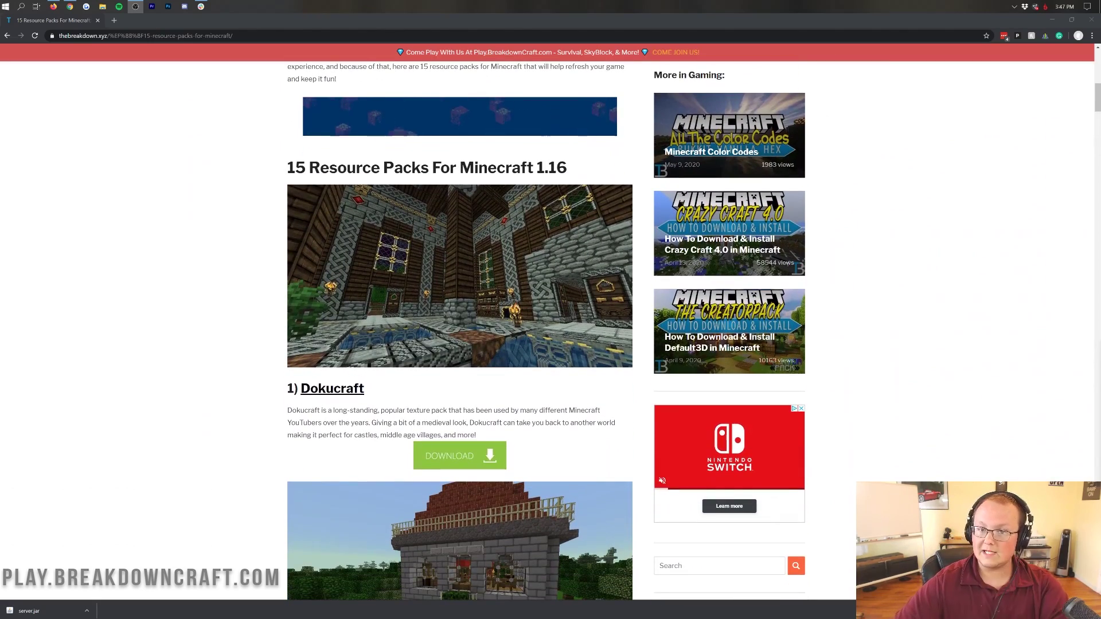
{"action": "scroll", "coordinate": [493, 232], "scroll_direction": "down", "scroll_amount": 2}
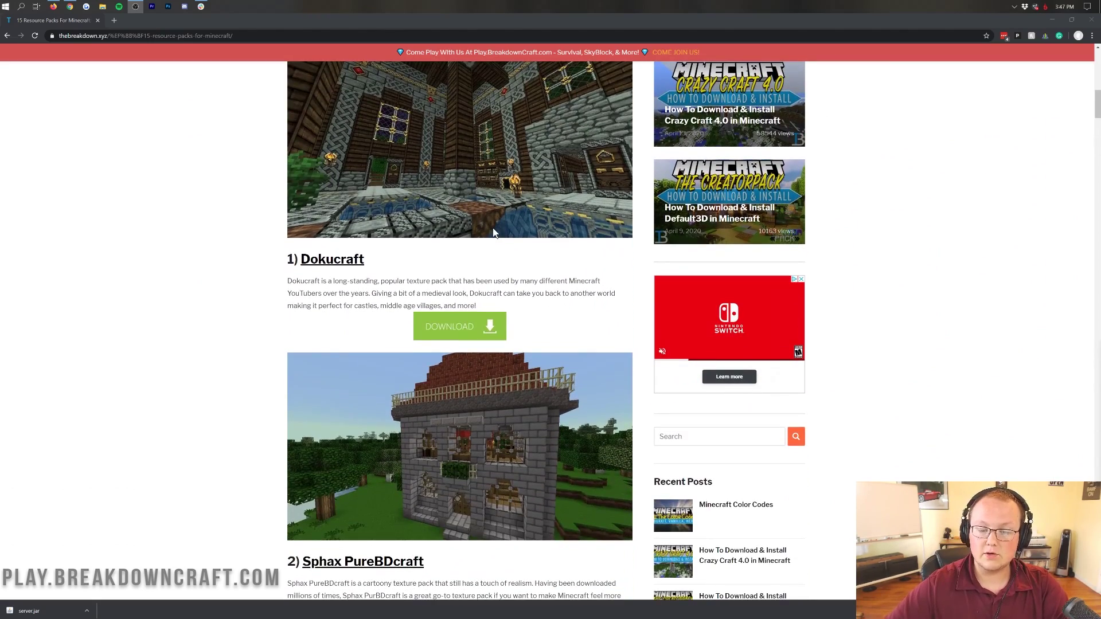
{"action": "scroll", "coordinate": [493, 233], "scroll_direction": "up", "scroll_amount": 1}
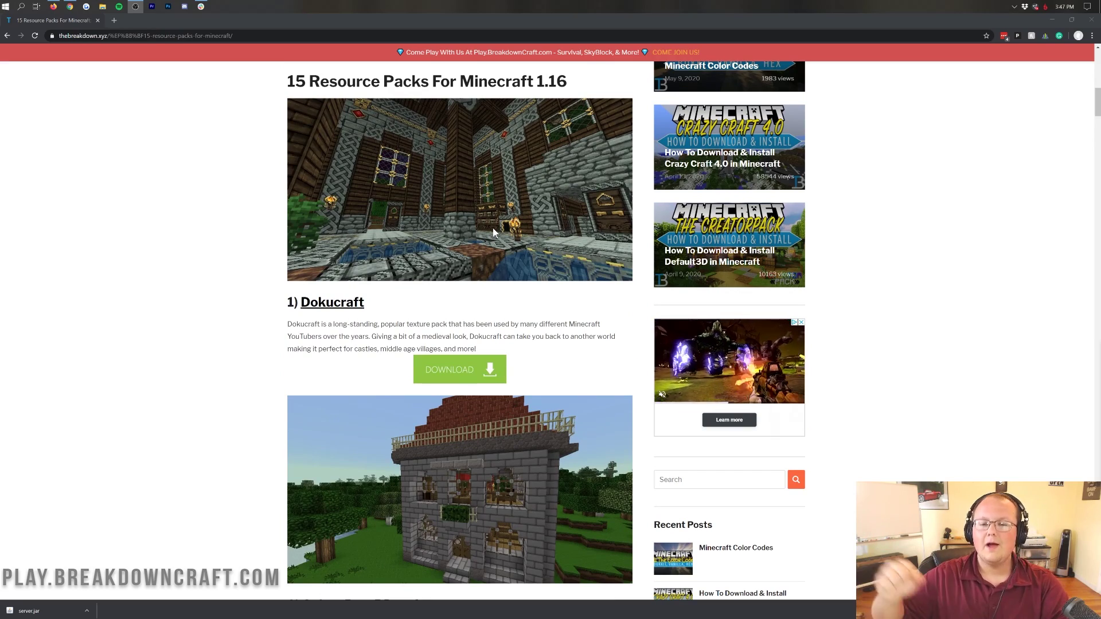
{"action": "scroll", "coordinate": [494, 232], "scroll_direction": "down", "scroll_amount": 7}
{"action": "scroll", "coordinate": [495, 233], "scroll_direction": "down", "scroll_amount": 3}
{"action": "scroll", "coordinate": [495, 232], "scroll_direction": "up", "scroll_amount": 5}
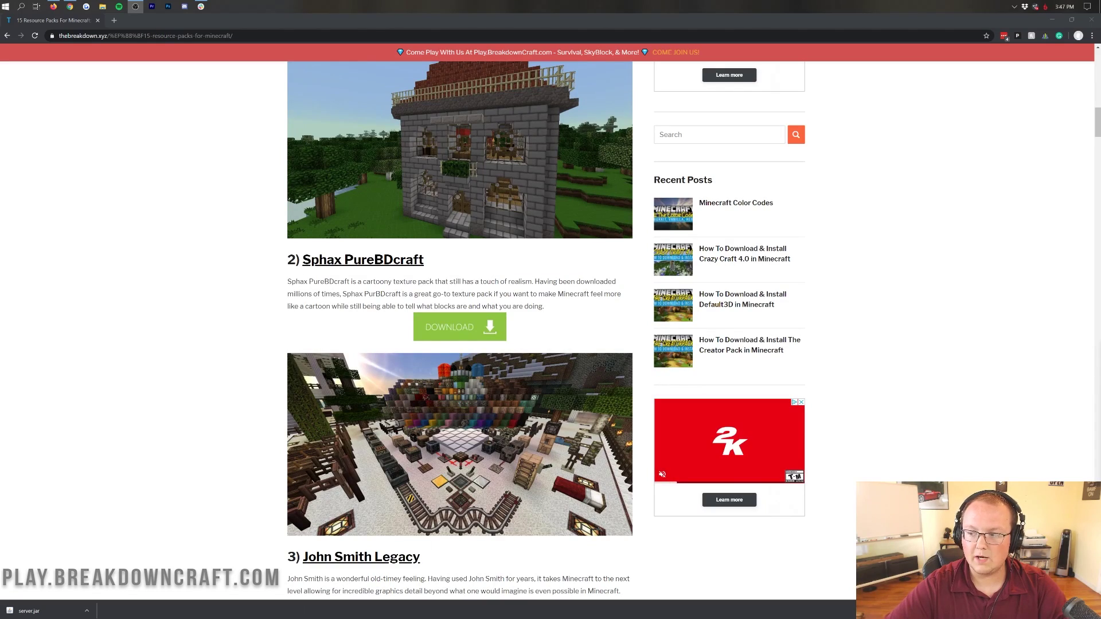
{"action": "scroll", "coordinate": [472, 323], "scroll_direction": "up", "scroll_amount": 5}
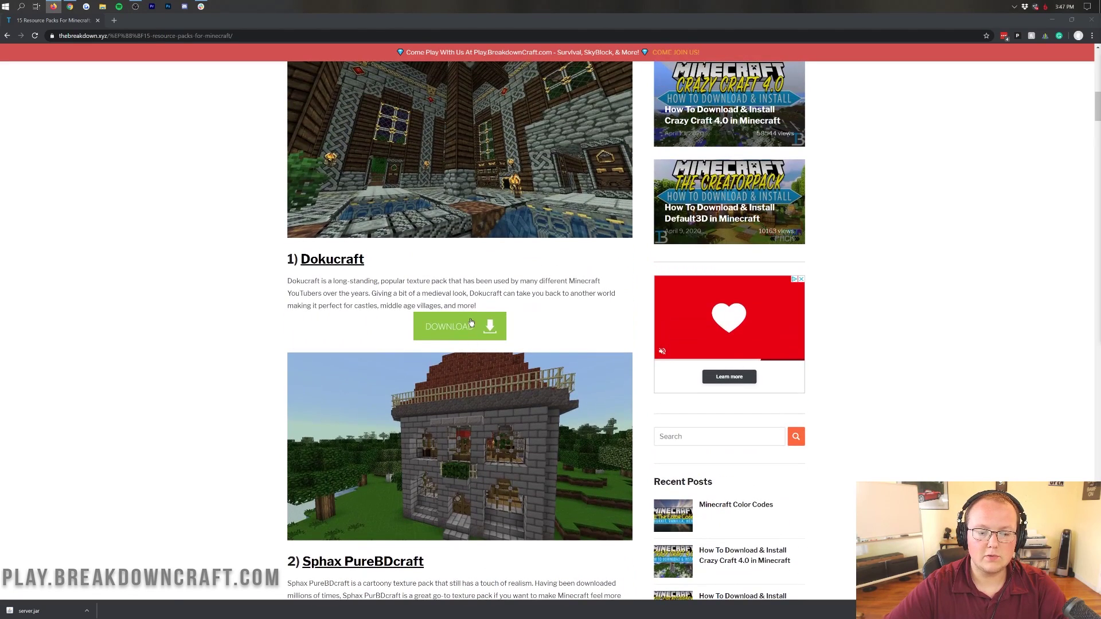
{"action": "middle_click", "coordinate": [471, 323]}
{"action": "scroll", "coordinate": [402, 310], "scroll_direction": "down", "scroll_amount": 5}
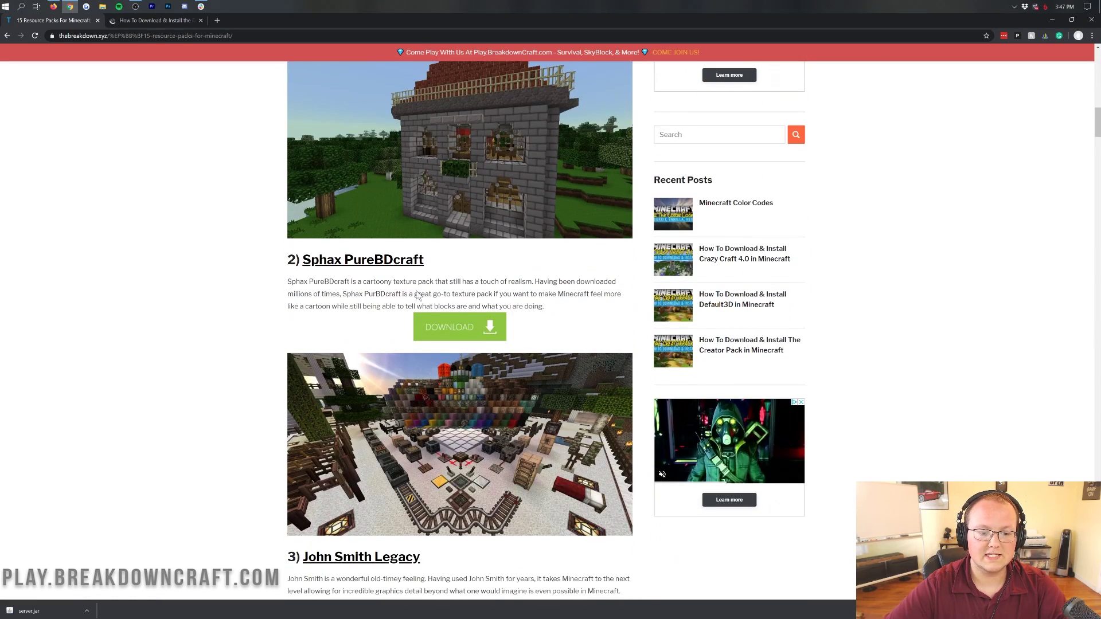
{"action": "middle_click", "coordinate": [440, 324]}
Scroll further down the article and open the Faithful install guide.
{"action": "scroll", "coordinate": [346, 322], "scroll_direction": "down", "scroll_amount": 9}
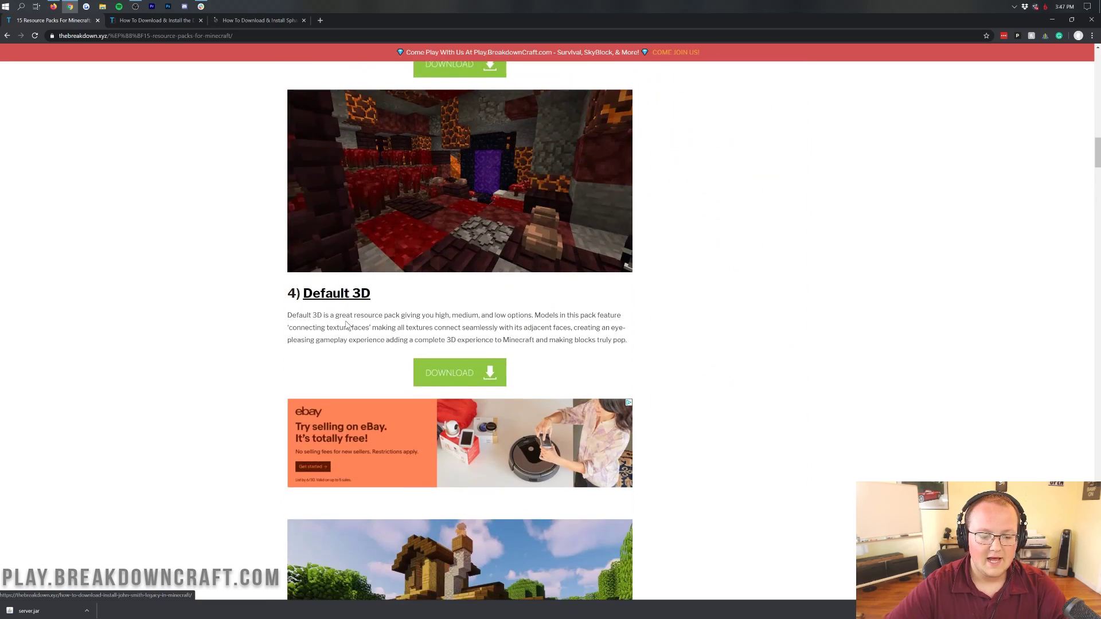
{"action": "scroll", "coordinate": [346, 325], "scroll_direction": "down", "scroll_amount": 19}
{"action": "scroll", "coordinate": [346, 324], "scroll_direction": "down", "scroll_amount": 20}
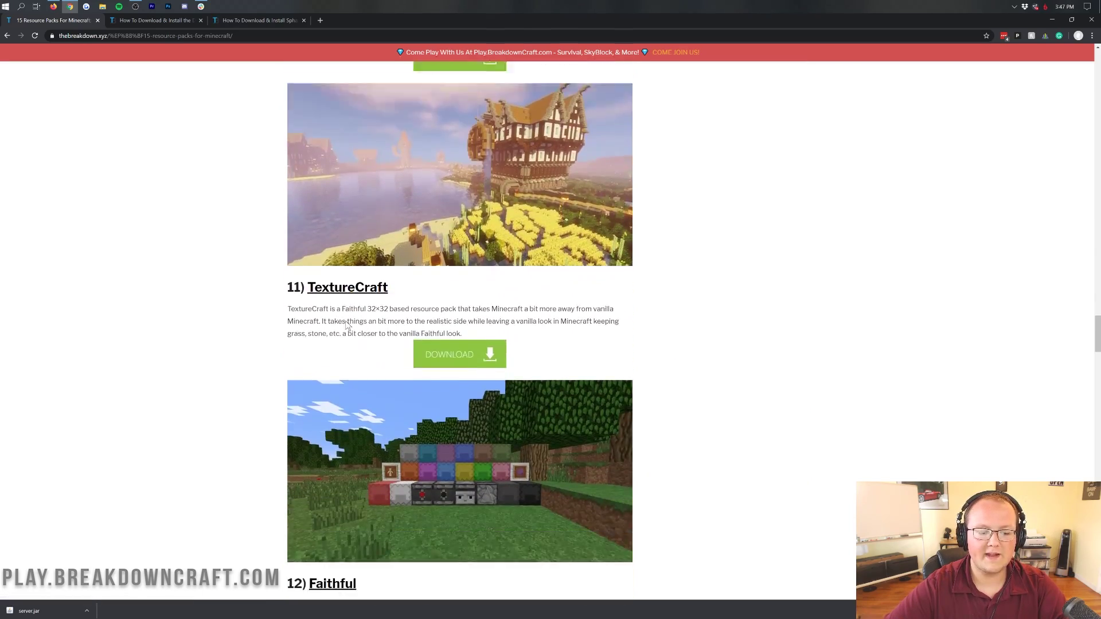
{"action": "scroll", "coordinate": [346, 325], "scroll_direction": "down", "scroll_amount": 7}
{"action": "scroll", "coordinate": [346, 325], "scroll_direction": "up", "scroll_amount": 3}
{"action": "left_click", "coordinate": [449, 381]}
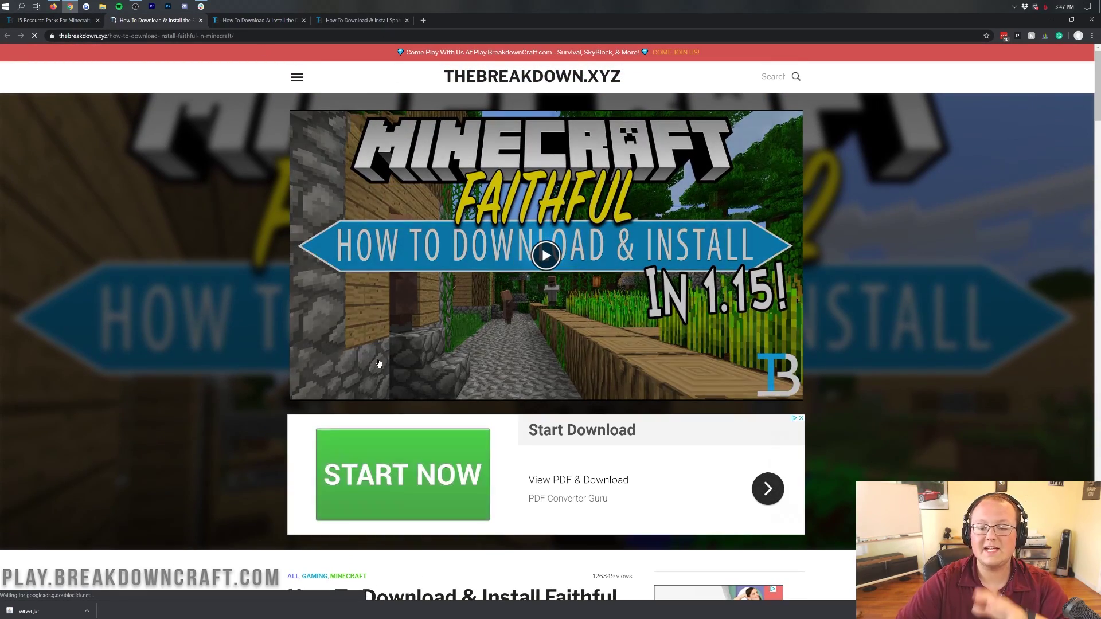
Download Faithful 1.16 (Snapshot 9) as Faithful-1.16.zip, then return to the Dokucraft guide.
{"action": "scroll", "coordinate": [520, 294], "scroll_direction": "down", "scroll_amount": 10}
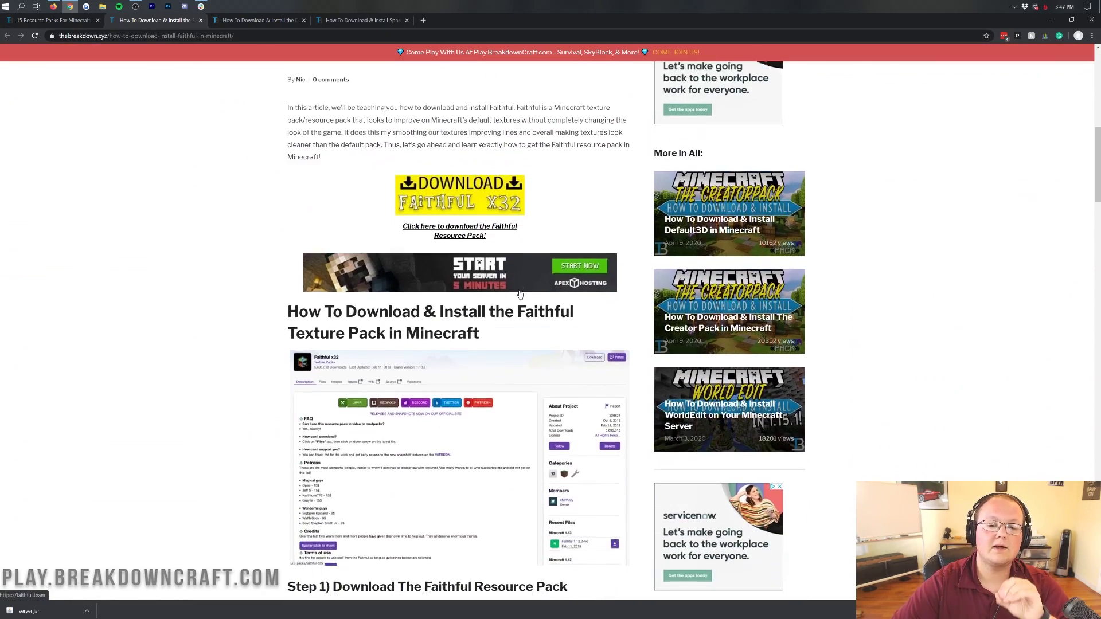
{"action": "scroll", "coordinate": [494, 344], "scroll_direction": "up", "scroll_amount": 3}
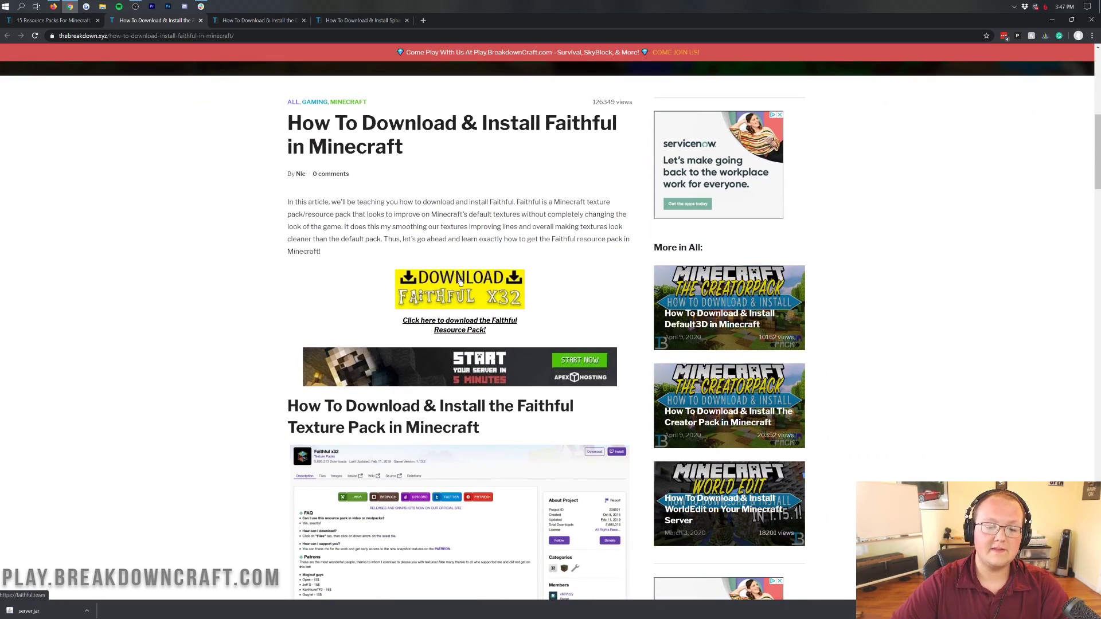
{"action": "left_click", "coordinate": [460, 281]}
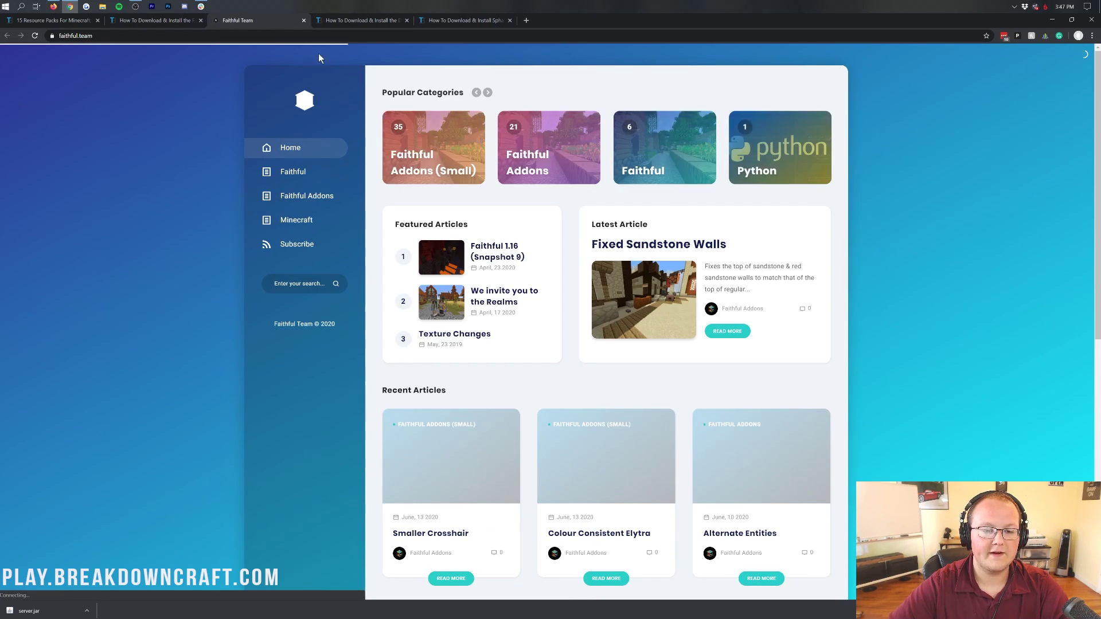
{"action": "left_click", "coordinate": [319, 174]}
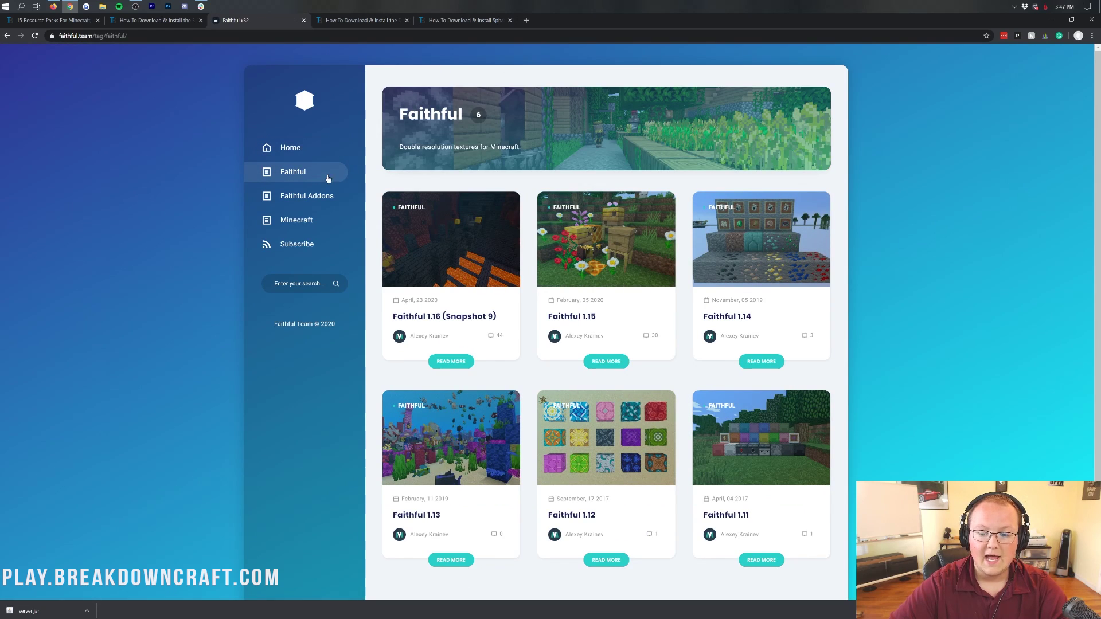
{"action": "scroll", "coordinate": [360, 181], "scroll_direction": "down", "scroll_amount": 1}
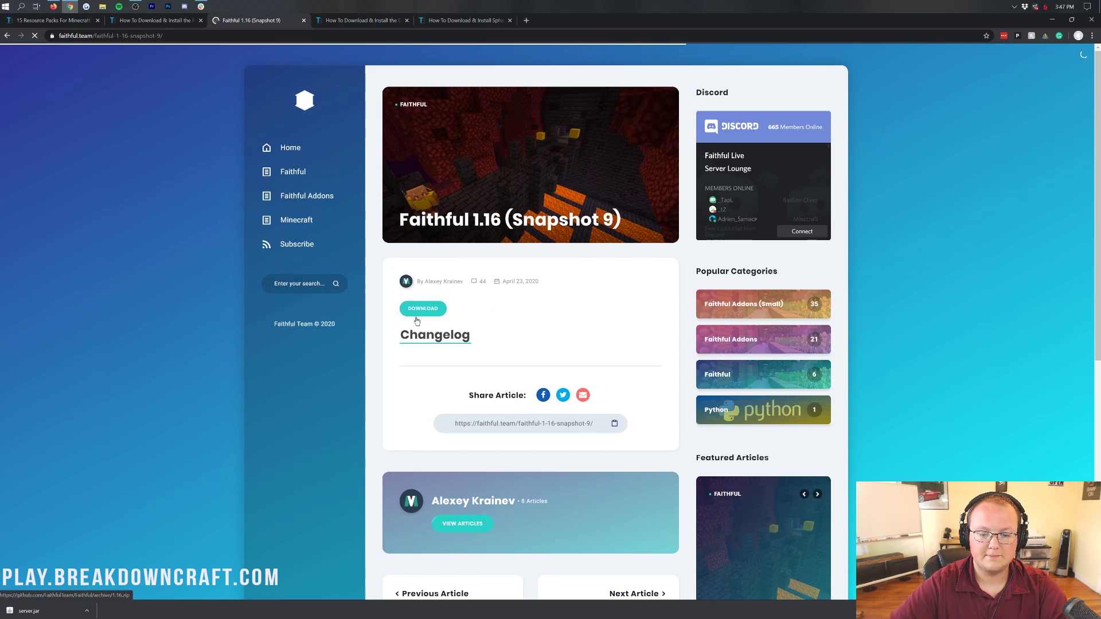
{"action": "left_click", "coordinate": [417, 319]}
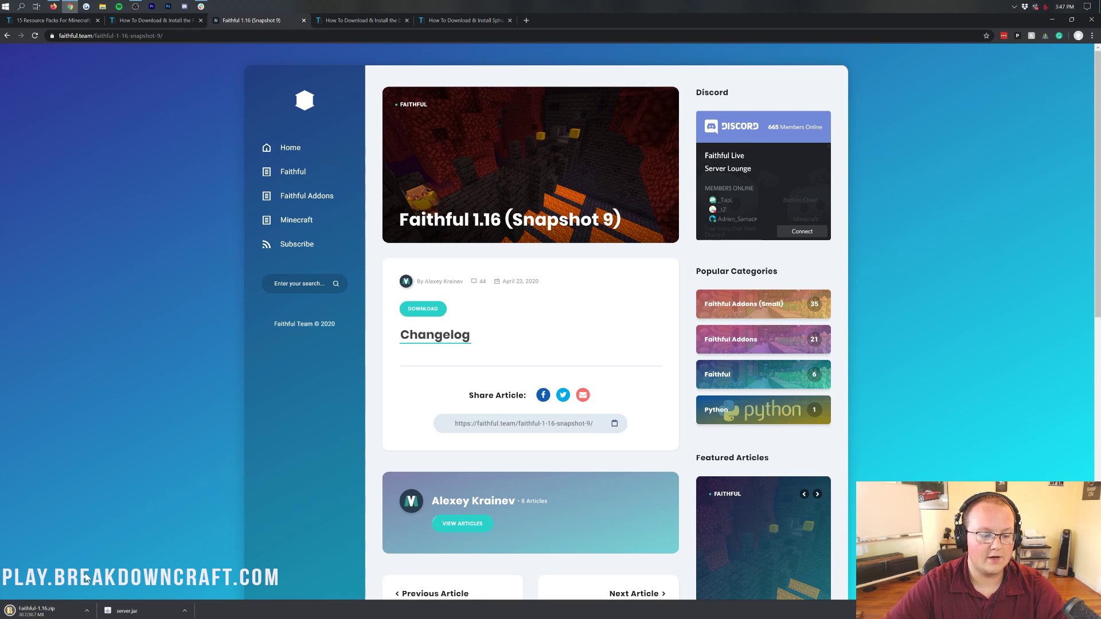
{"action": "left_click", "coordinate": [385, 22]}
{"action": "scroll", "coordinate": [553, 267], "scroll_direction": "down", "scroll_amount": 8}
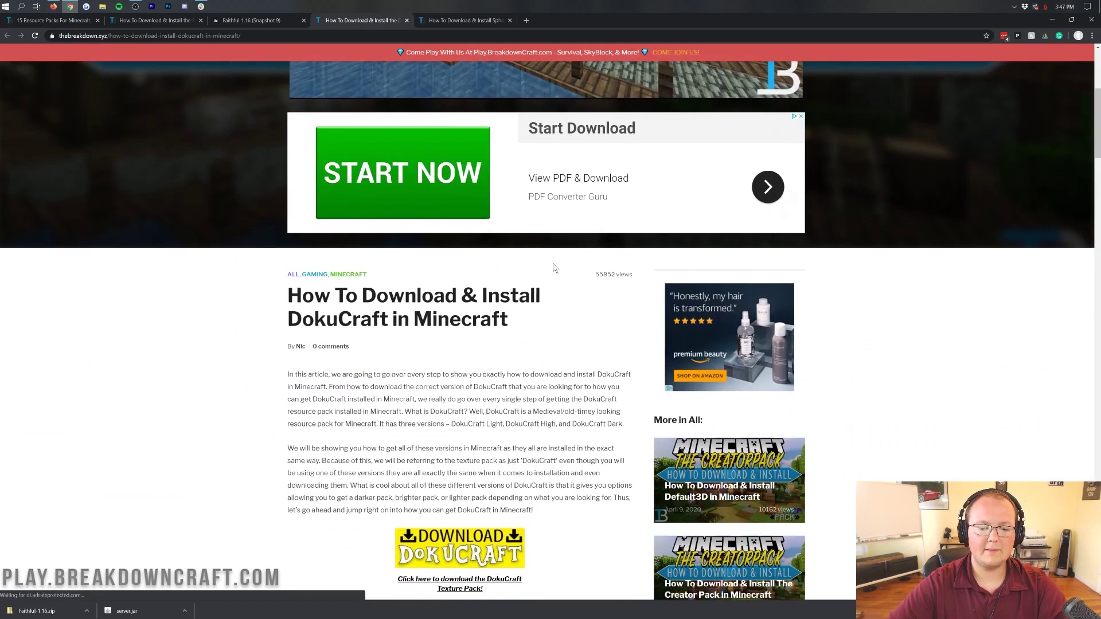
Download Dokucraft Light for Minecraft 1.15, then switch to the Sphax PureBDCraft guide.
{"action": "left_click", "coordinate": [440, 342]}
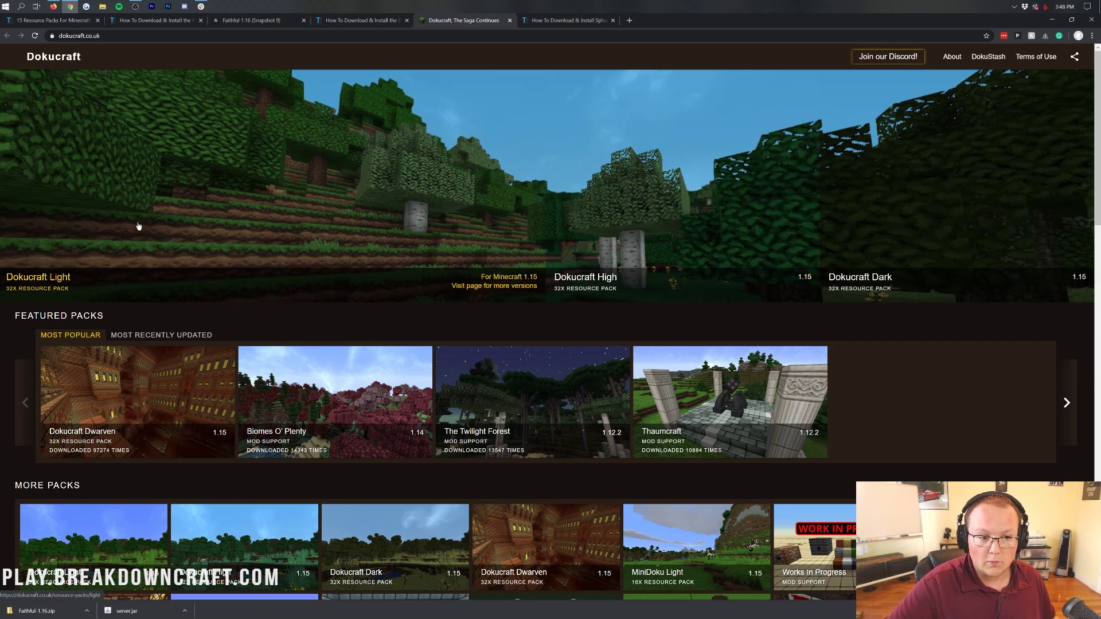
{"action": "left_click", "coordinate": [62, 219]}
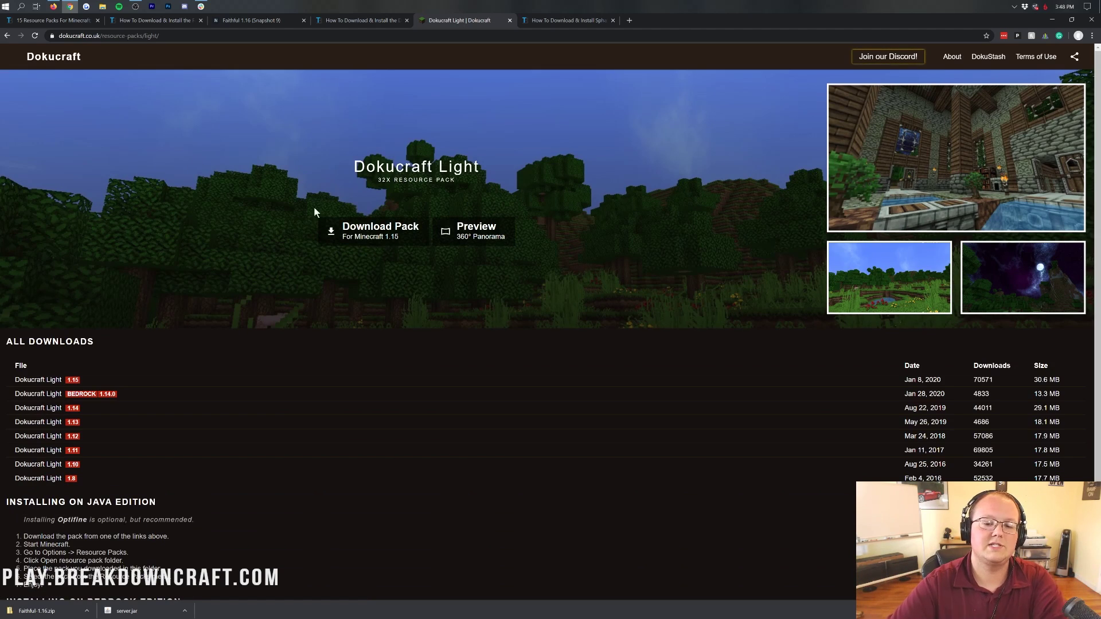
{"action": "left_click", "coordinate": [369, 237]}
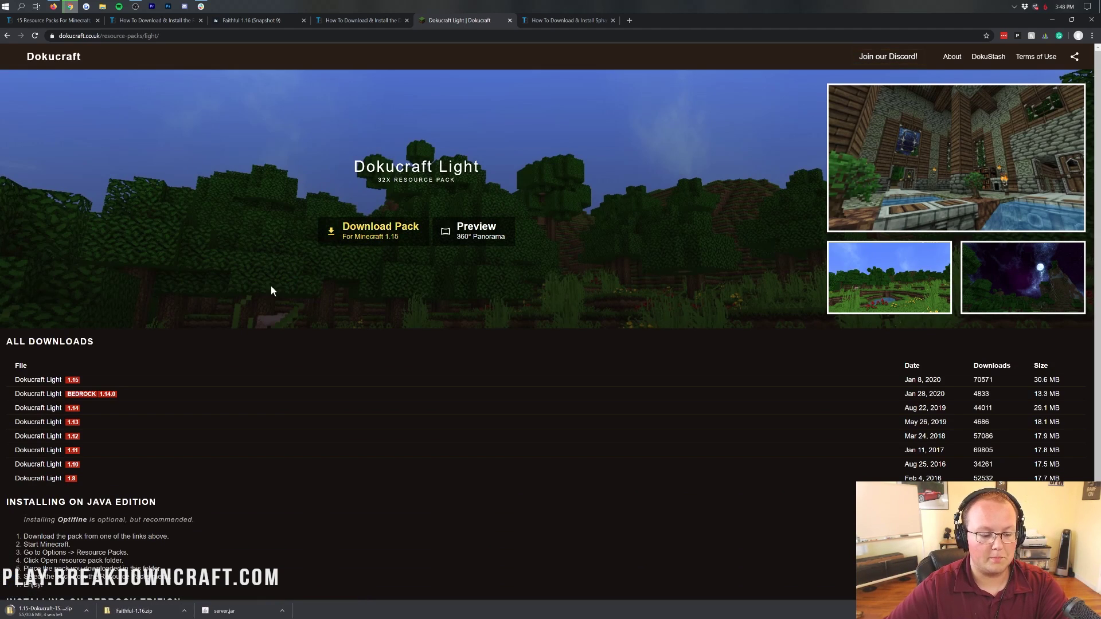
{"action": "left_click", "coordinate": [562, 19]}
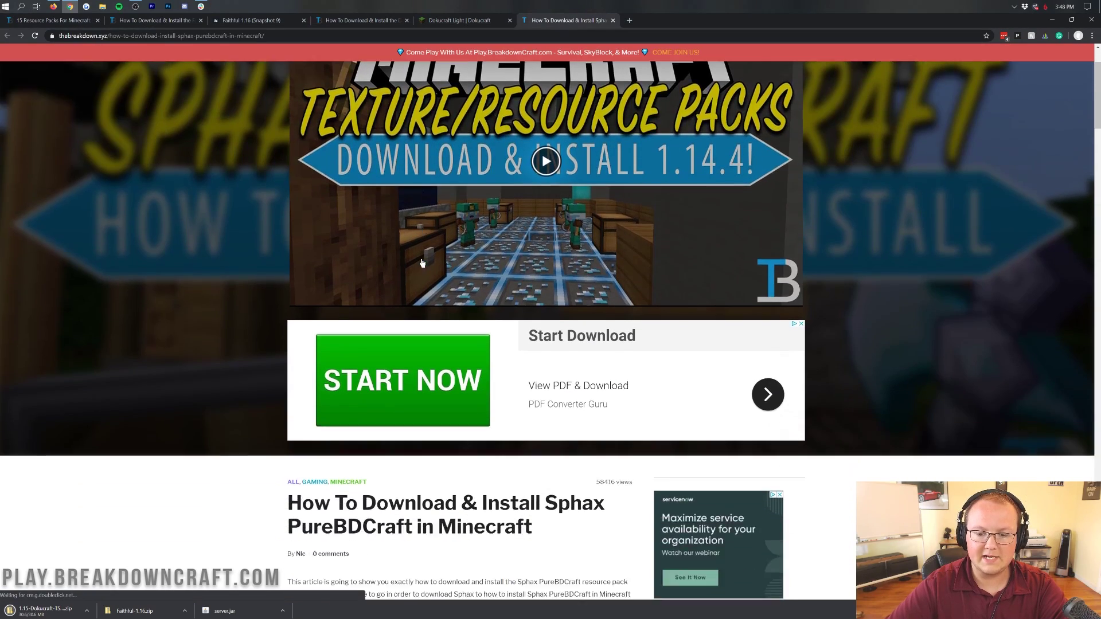
Download the 128x PureBDcraft pack, accepting cookies and terms and skipping the ad, then show the desktop.
{"action": "scroll", "coordinate": [422, 264], "scroll_direction": "down", "scroll_amount": 7}
{"action": "left_click", "coordinate": [466, 295]}
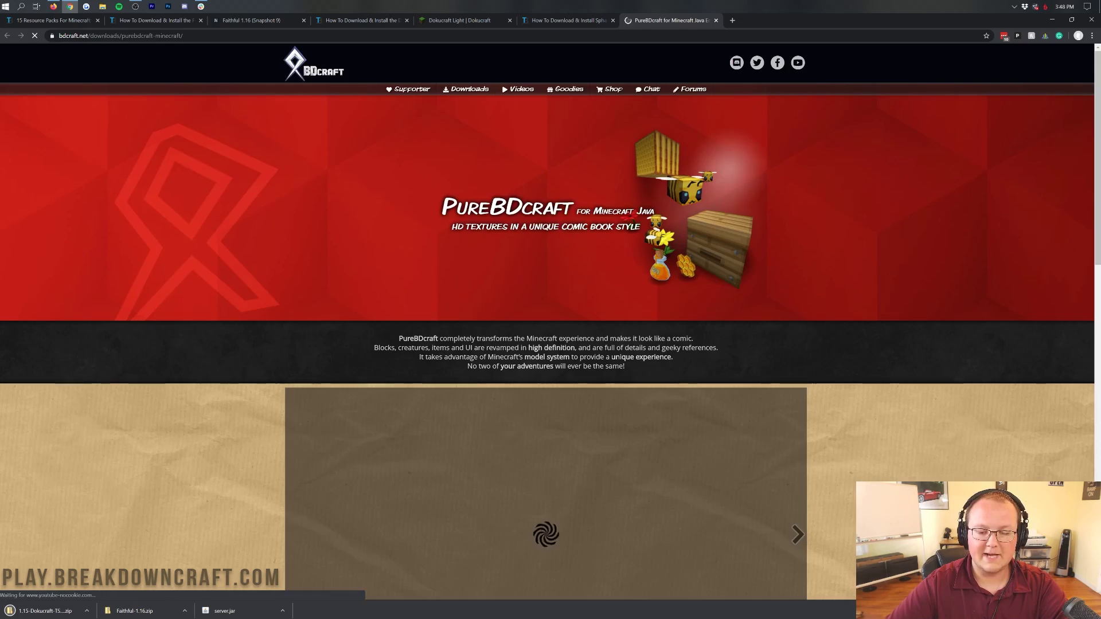
{"action": "scroll", "coordinate": [450, 181], "scroll_direction": "down", "scroll_amount": 10}
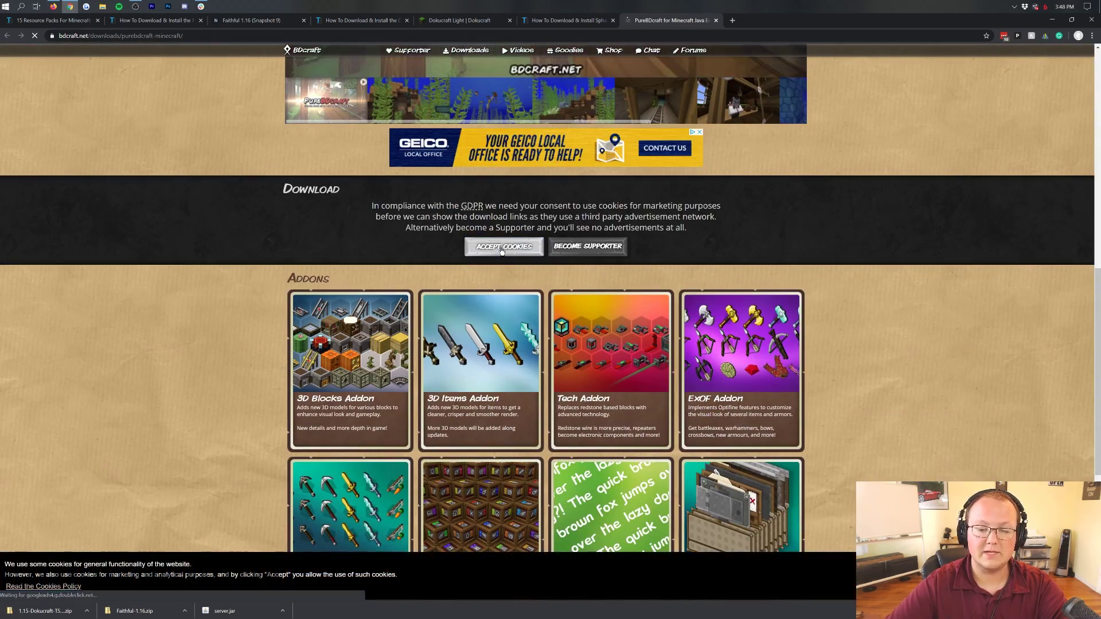
{"action": "left_click", "coordinate": [500, 248]}
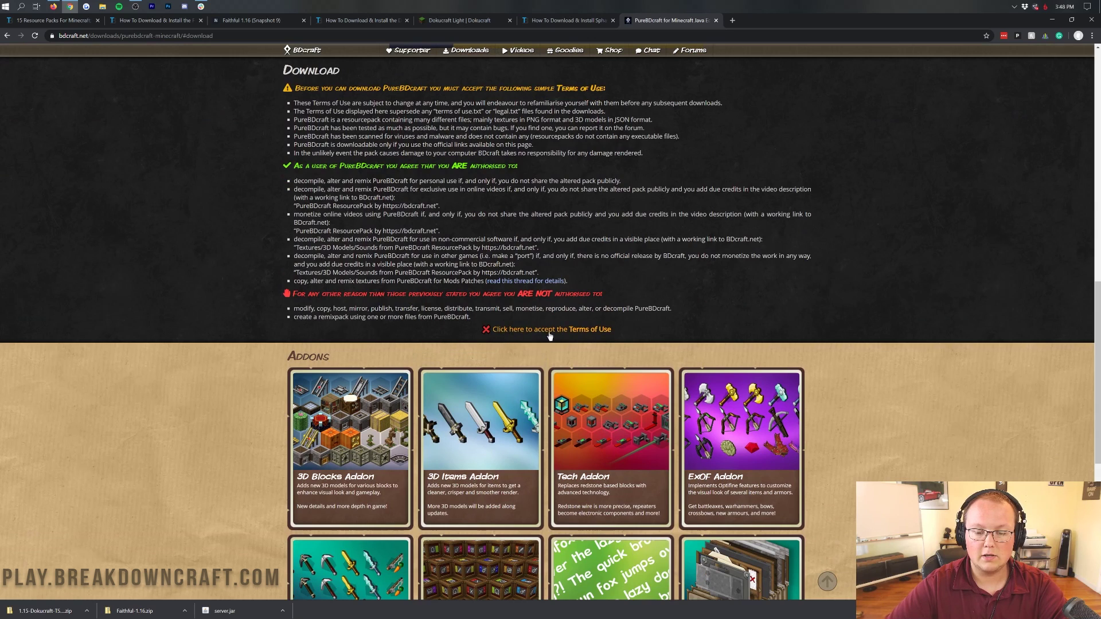
{"action": "left_click", "coordinate": [542, 332]}
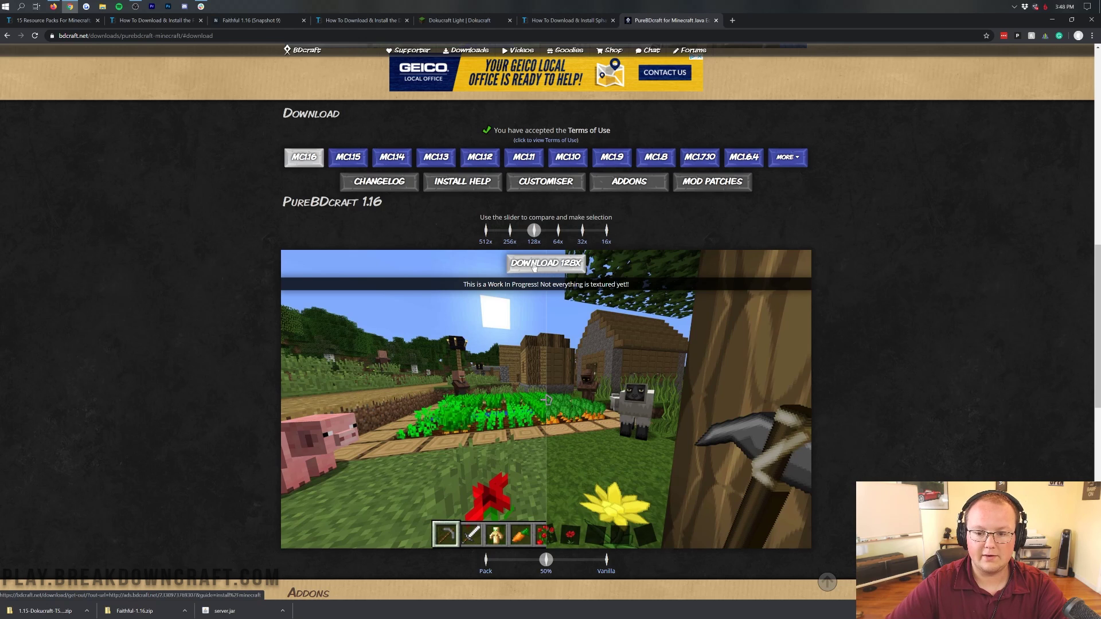
{"action": "left_click", "coordinate": [532, 263]}
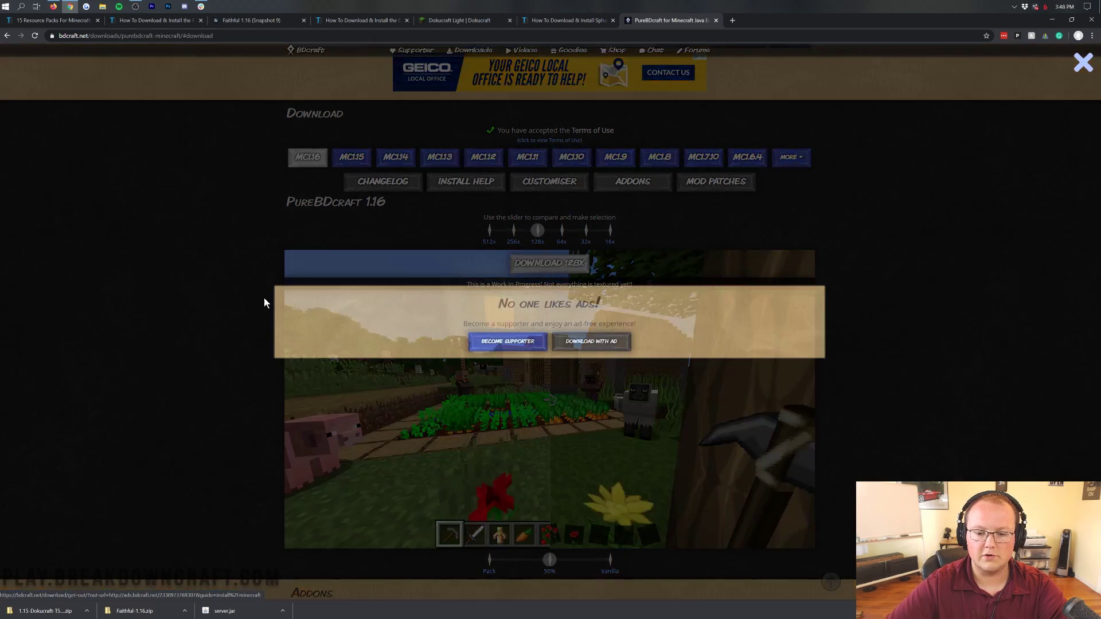
{"action": "left_click", "coordinate": [597, 342]}
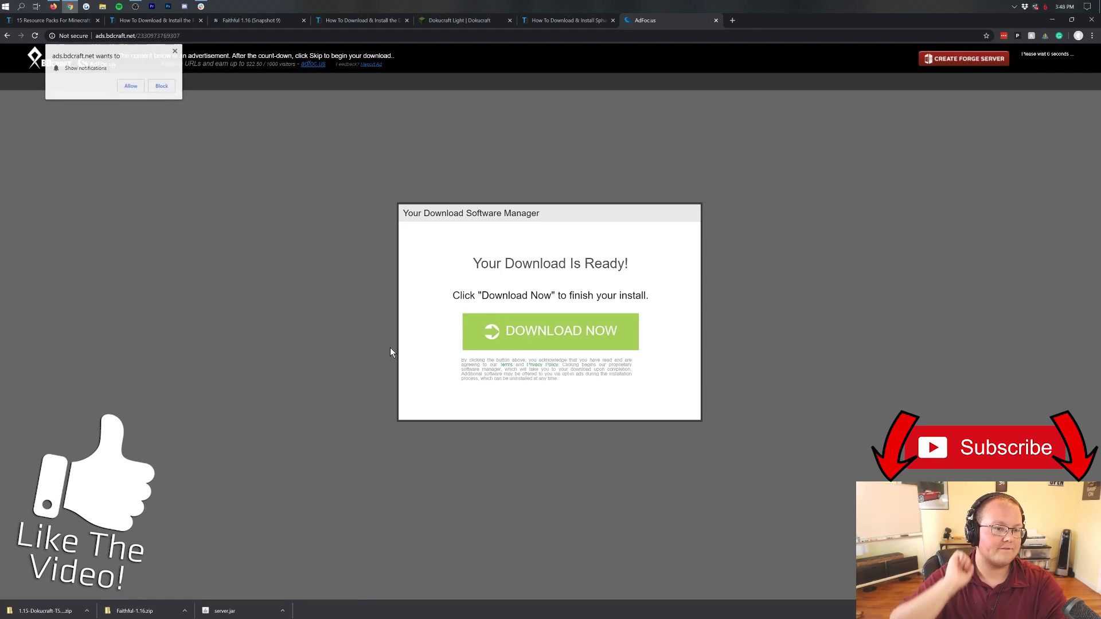
{"action": "left_click", "coordinate": [175, 52]}
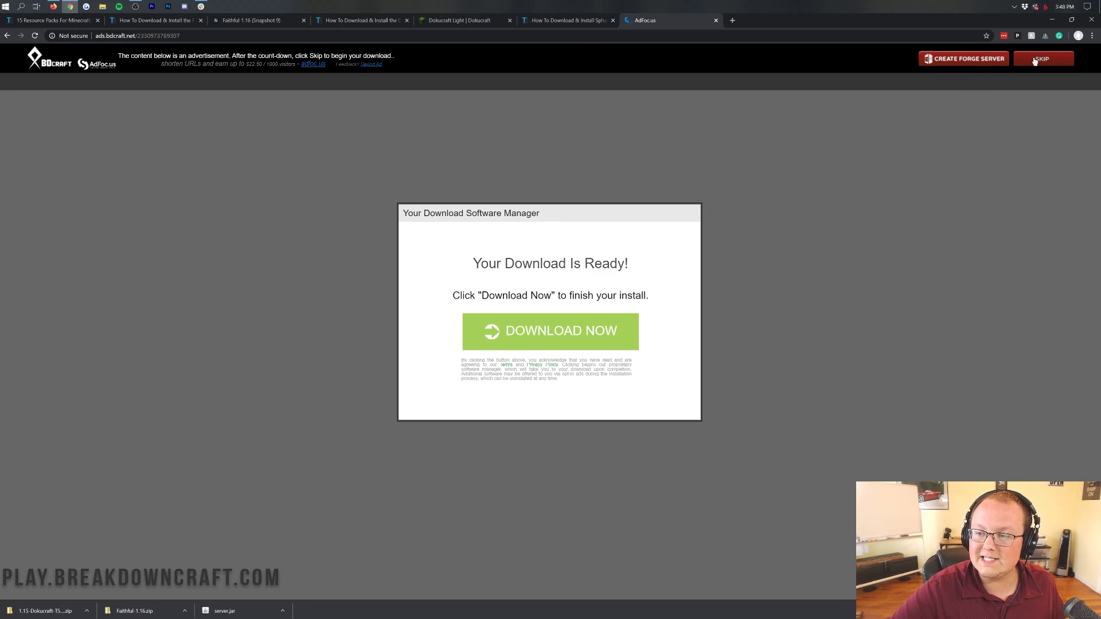
{"action": "left_click", "coordinate": [1035, 60]}
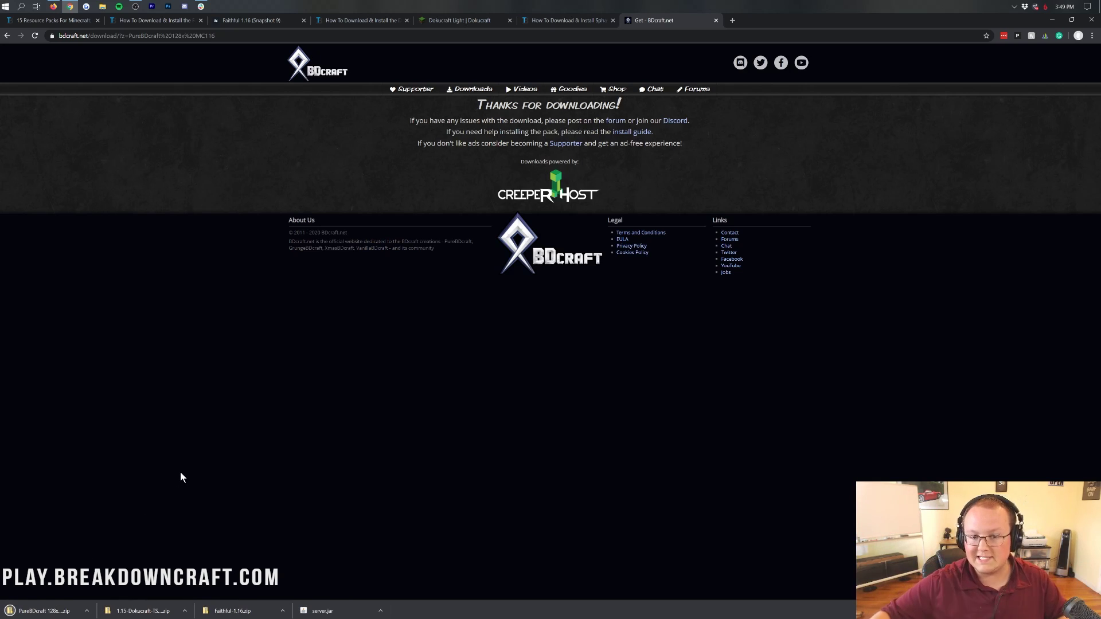
{"action": "left_click", "coordinate": [1050, 22]}
Line up the three pack zips on the desktop and delete the leftover unconfirmed download.
{"action": "left_click_drag", "start_coordinate": [17, 77], "coordinate": [210, 77]}
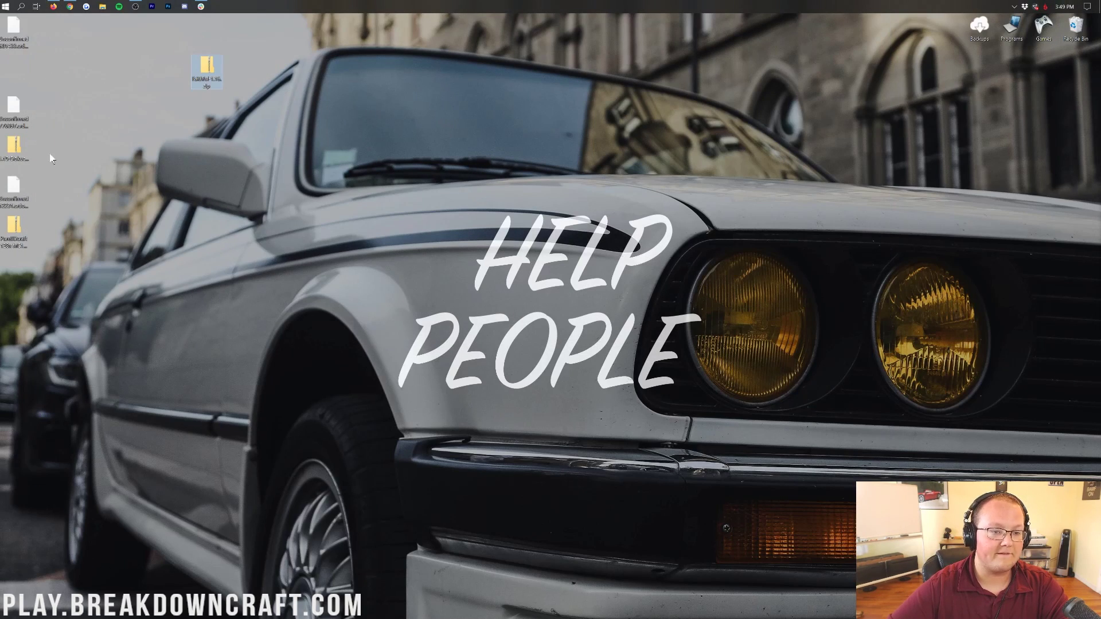
{"action": "left_click_drag", "start_coordinate": [13, 154], "coordinate": [238, 73]}
{"action": "left_click_drag", "start_coordinate": [14, 226], "coordinate": [271, 75]}
{"action": "left_click_drag", "start_coordinate": [92, 241], "coordinate": [1001, 390]}
{"action": "key", "text": "Delete"}
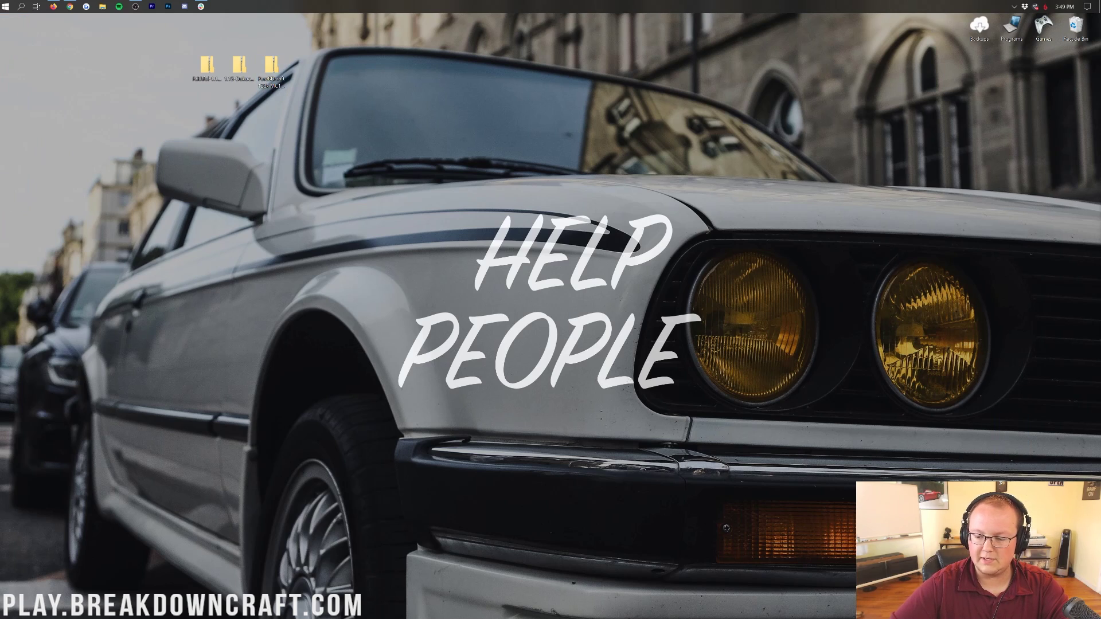
Regroup the three pack zips lower down and search Start for 'downloa'.
{"action": "left_click_drag", "start_coordinate": [309, 117], "coordinate": [174, 67]}
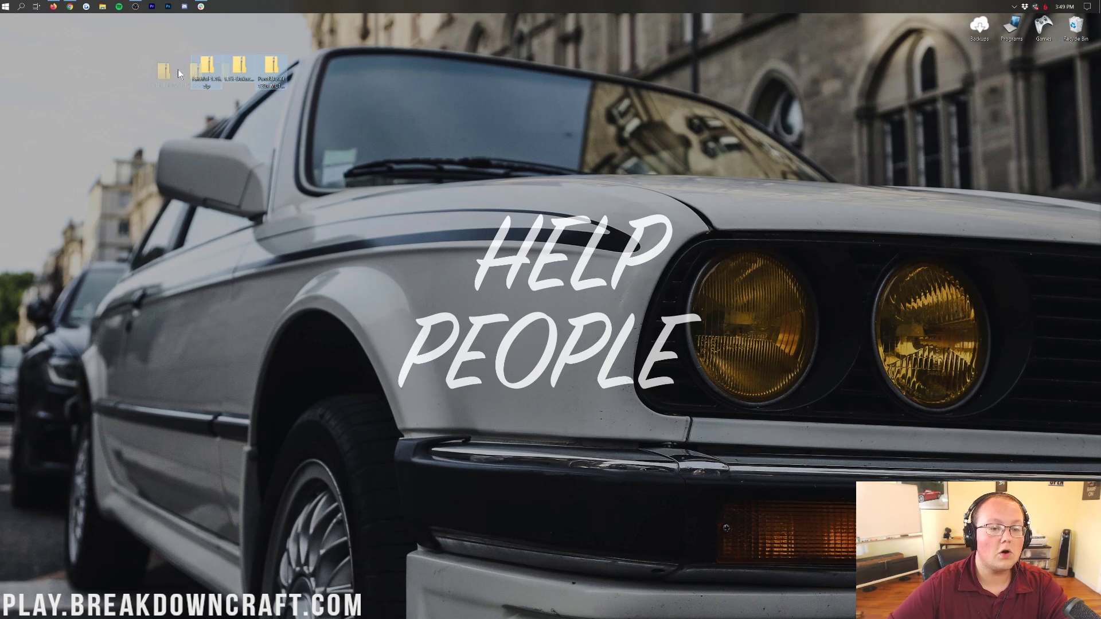
{"action": "left_click_drag", "start_coordinate": [244, 87], "coordinate": [211, 126]}
{"action": "left_click", "coordinate": [291, 197]}
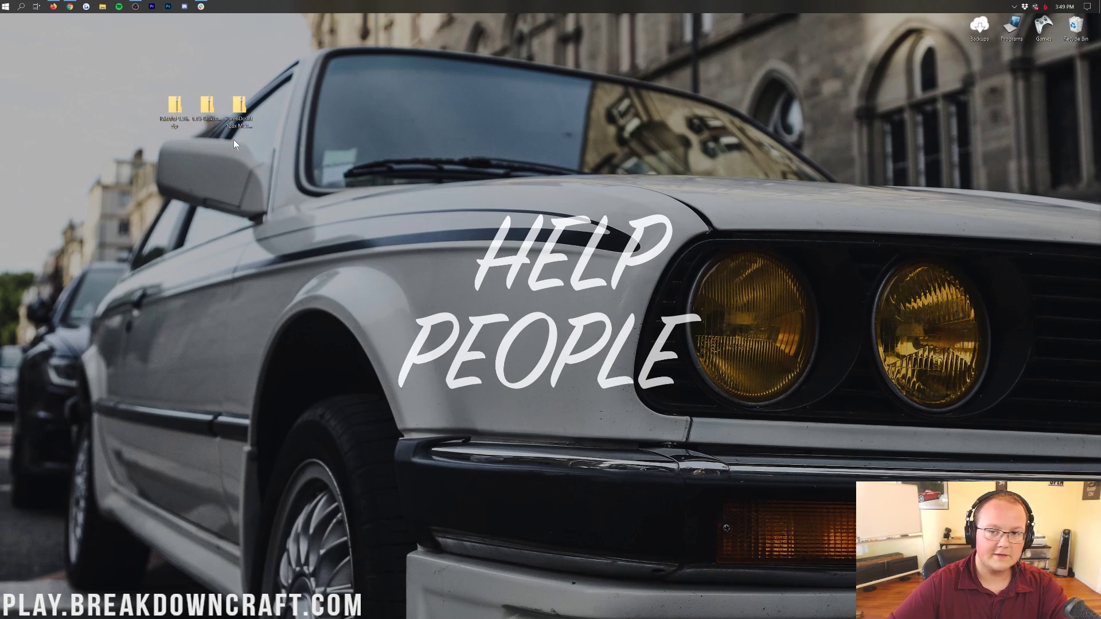
{"action": "left_click", "coordinate": [2, 5]}
{"action": "type", "text": "downloa"}
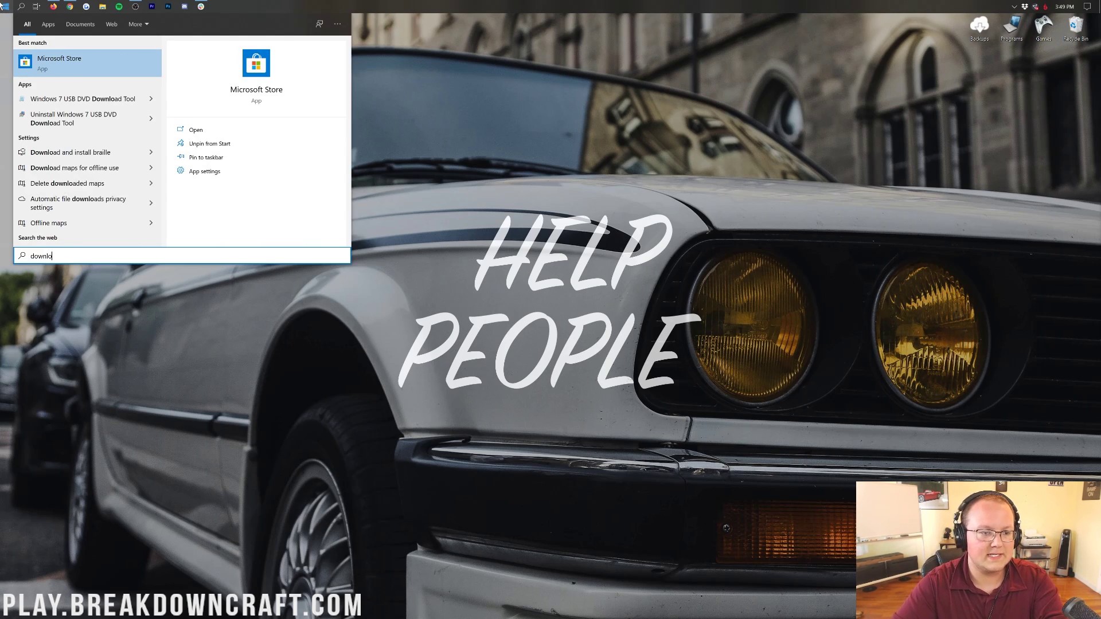
Open the empty Downloads folder, try dragging the zips in, then close it and reselect the zips.
{"action": "left_click", "coordinate": [49, 95]}
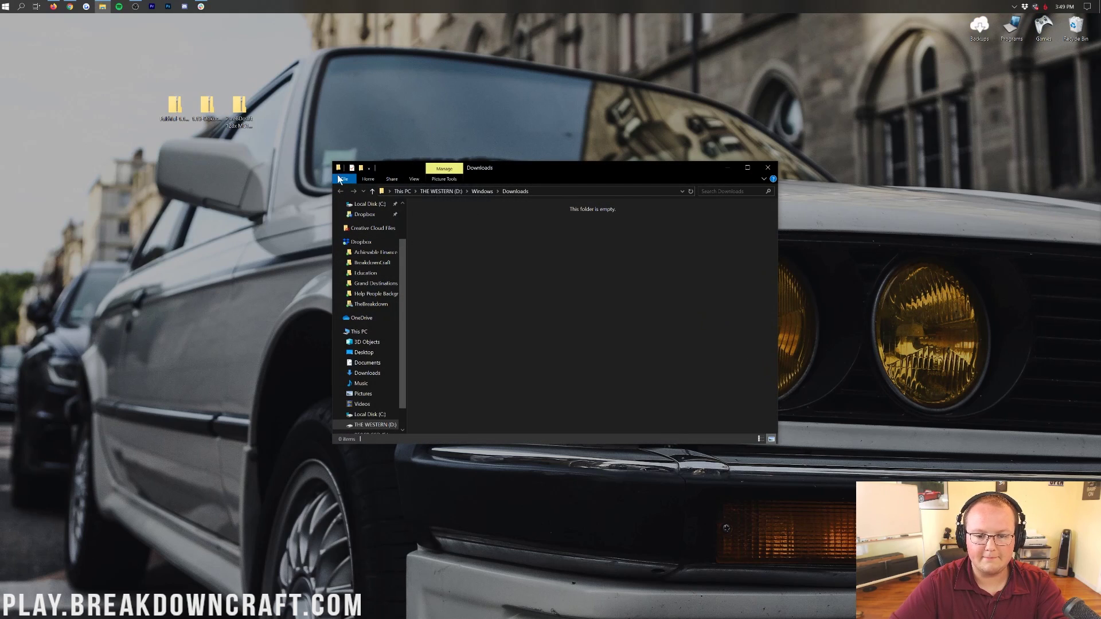
{"action": "left_click_drag", "start_coordinate": [261, 136], "coordinate": [159, 93]}
{"action": "left_click_drag", "start_coordinate": [239, 107], "coordinate": [274, 137]}
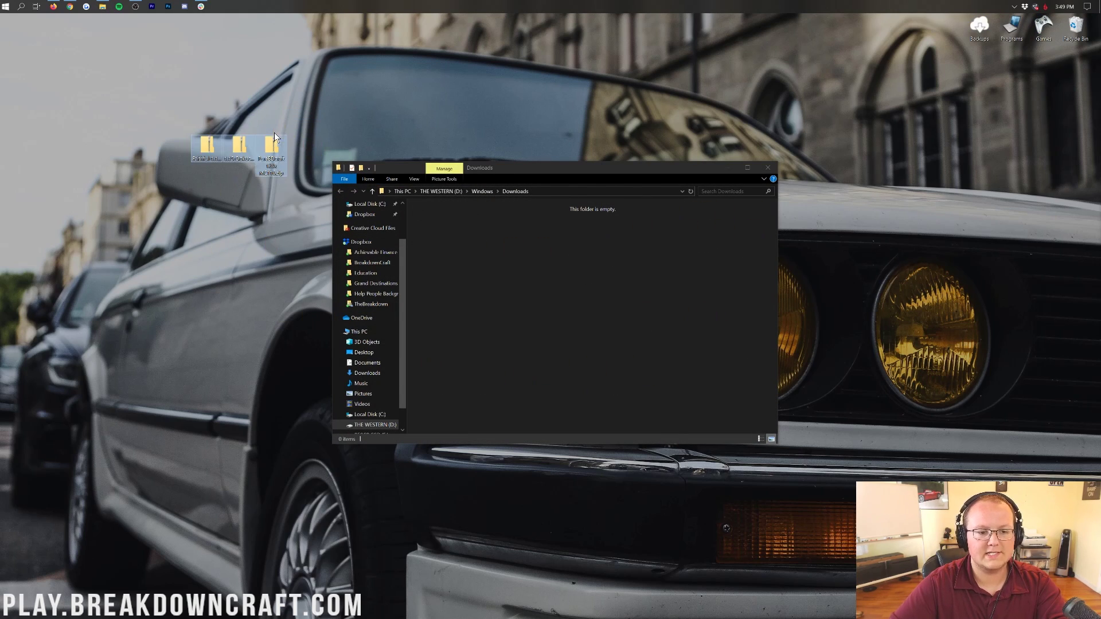
{"action": "left_click", "coordinate": [766, 167]}
{"action": "left_click_drag", "start_coordinate": [140, 181], "coordinate": [407, 74]}
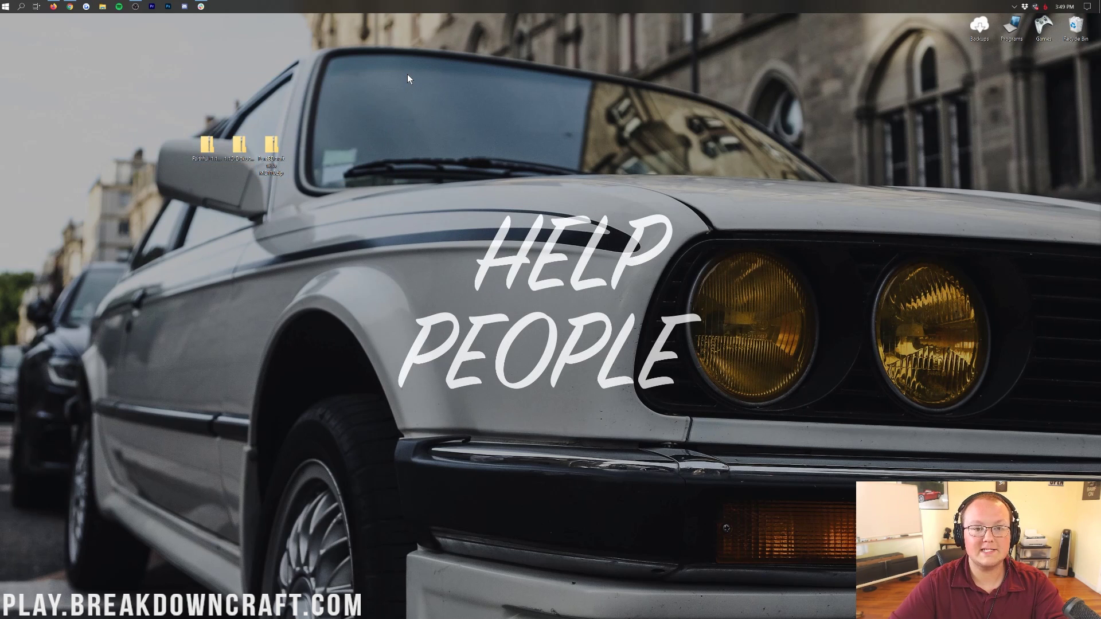
Launch the Minecraft Launcher from Start and play the latest release, Minecraft 1.16.
{"action": "left_click", "coordinate": [1, 4]}
{"action": "type", "text": "minecraft"}
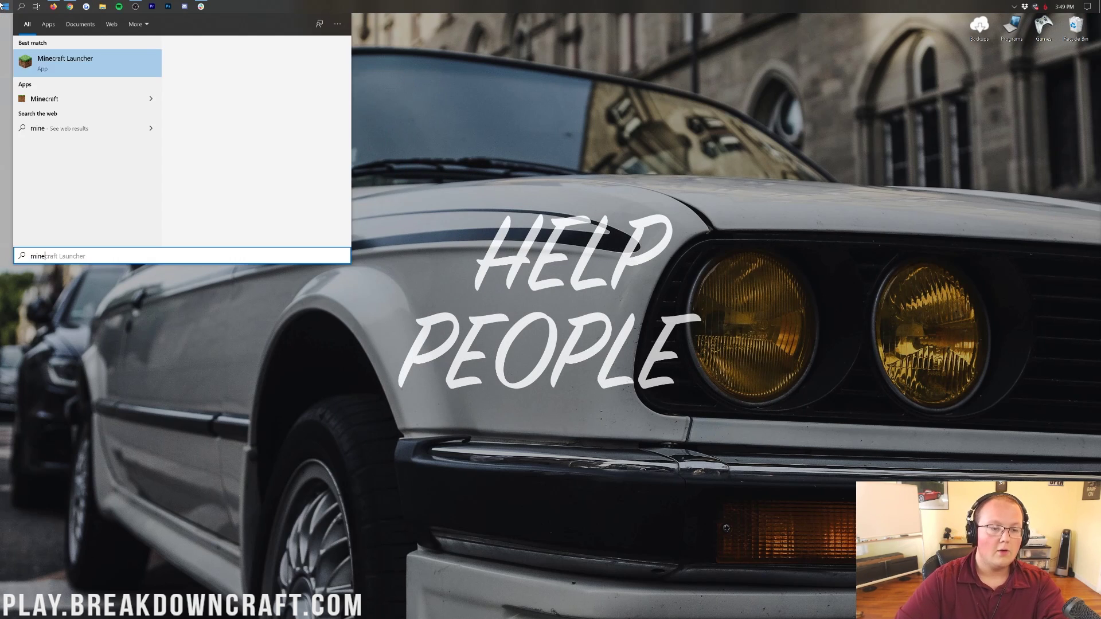
{"action": "key", "text": "Return"}
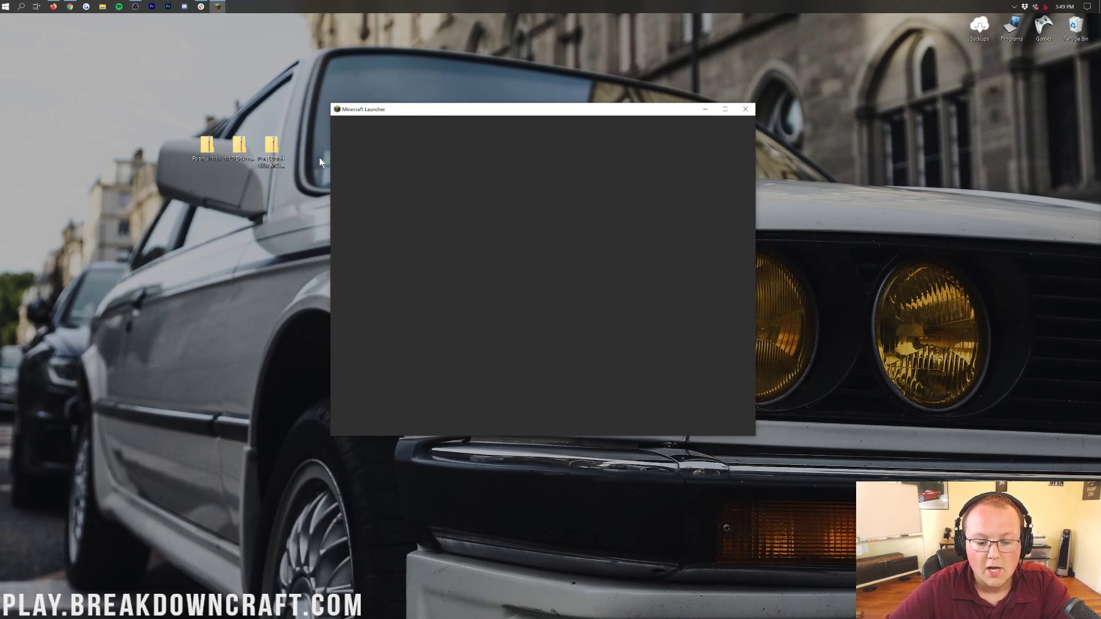
{"action": "left_click", "coordinate": [494, 432]}
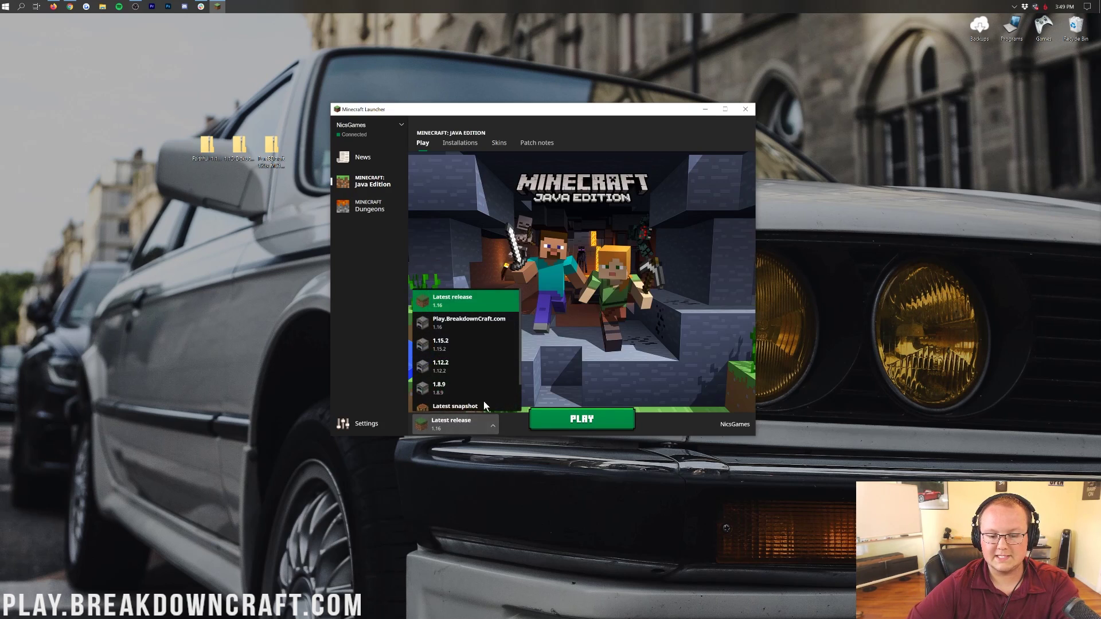
{"action": "left_click", "coordinate": [460, 302]}
{"action": "left_click", "coordinate": [583, 418]}
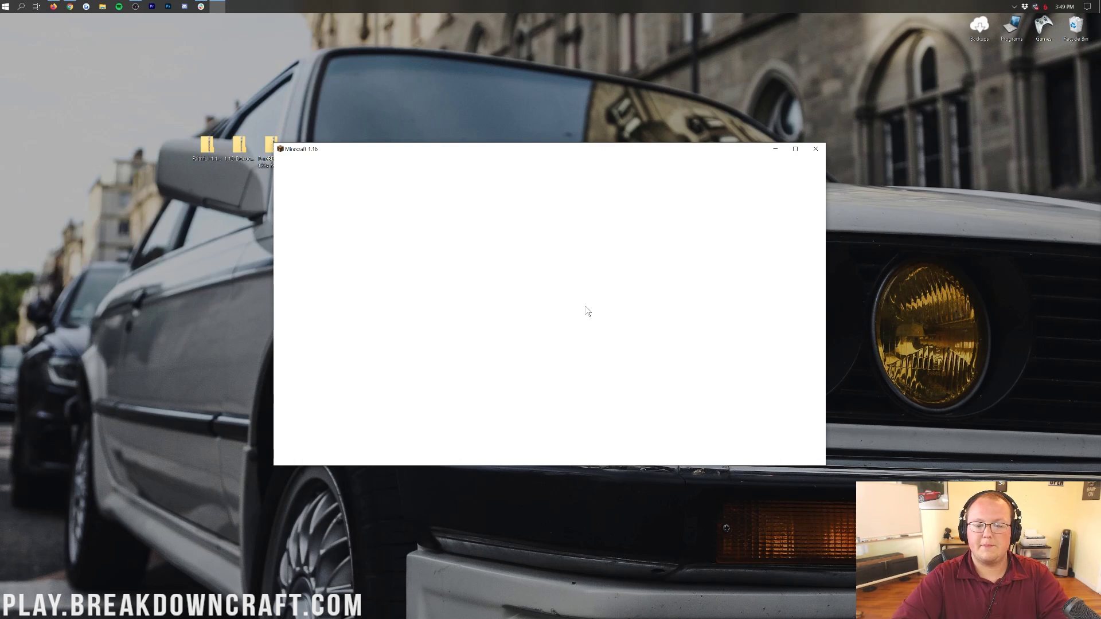
Open Options > Resource Packs, adding then removing Programmer Art so Default stays selected.
{"action": "left_click_drag", "start_coordinate": [209, 111], "coordinate": [406, 105]}
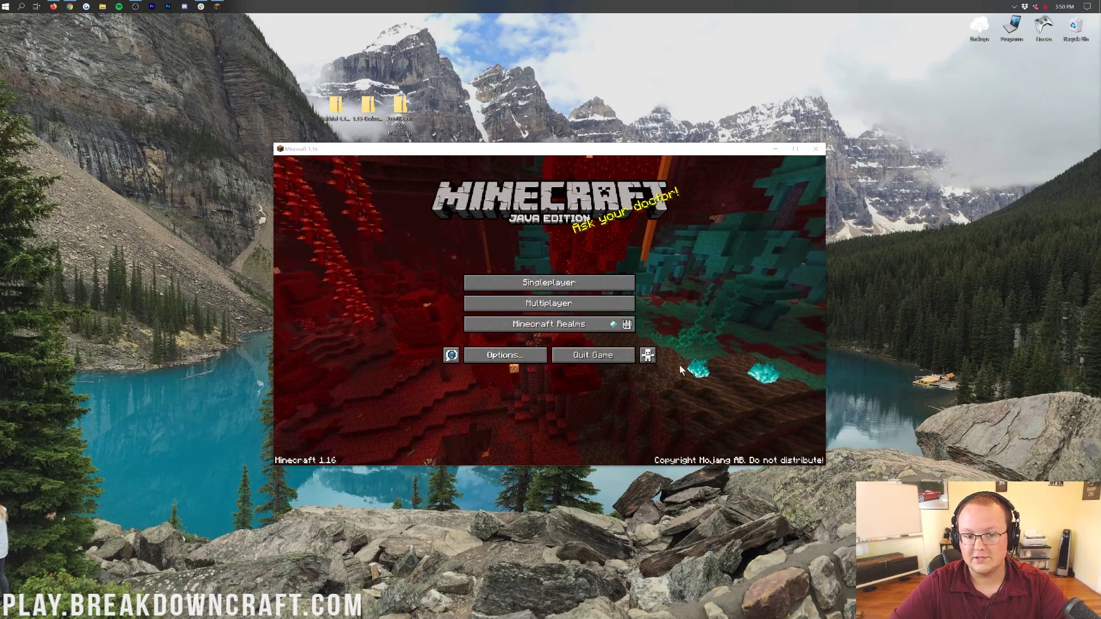
{"action": "left_click", "coordinate": [498, 356]}
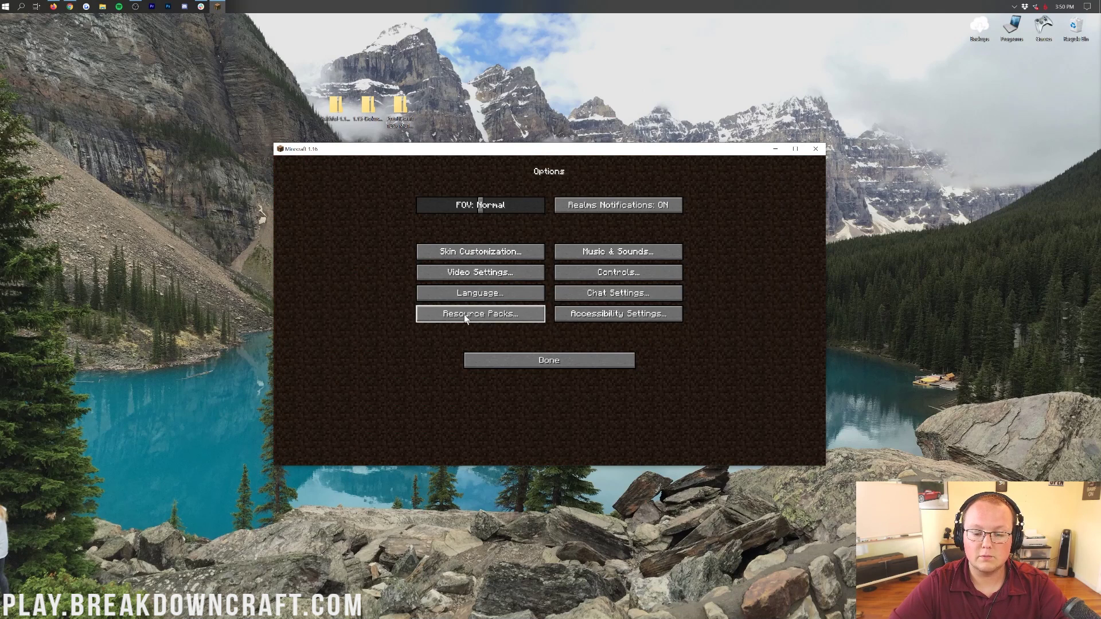
{"action": "left_click", "coordinate": [529, 366]}
{"action": "left_click", "coordinate": [497, 356]}
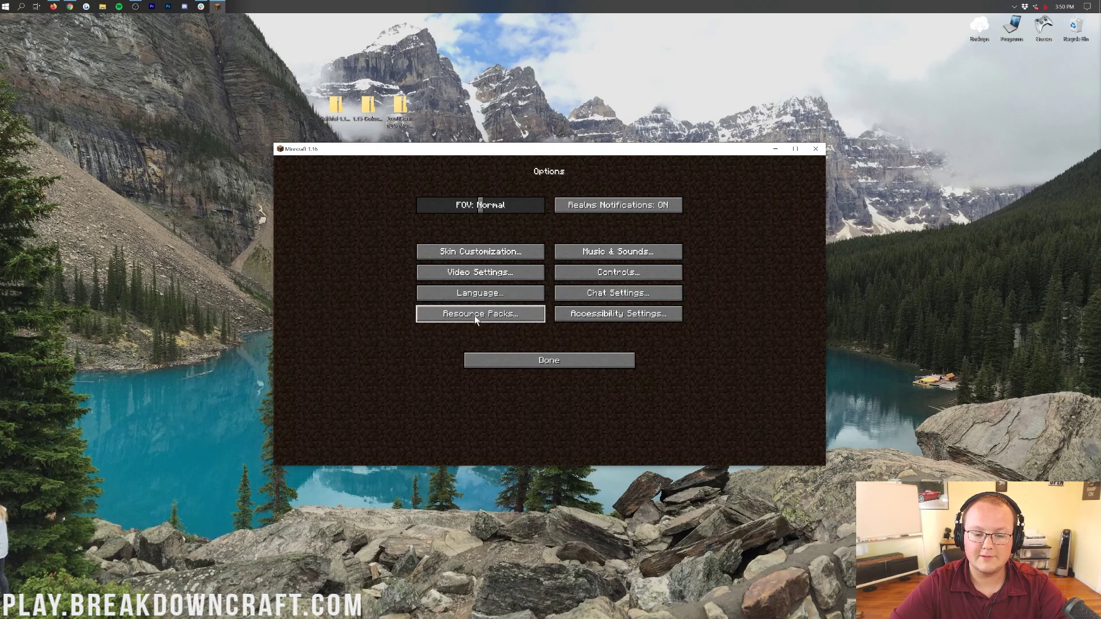
{"action": "left_click", "coordinate": [519, 319]}
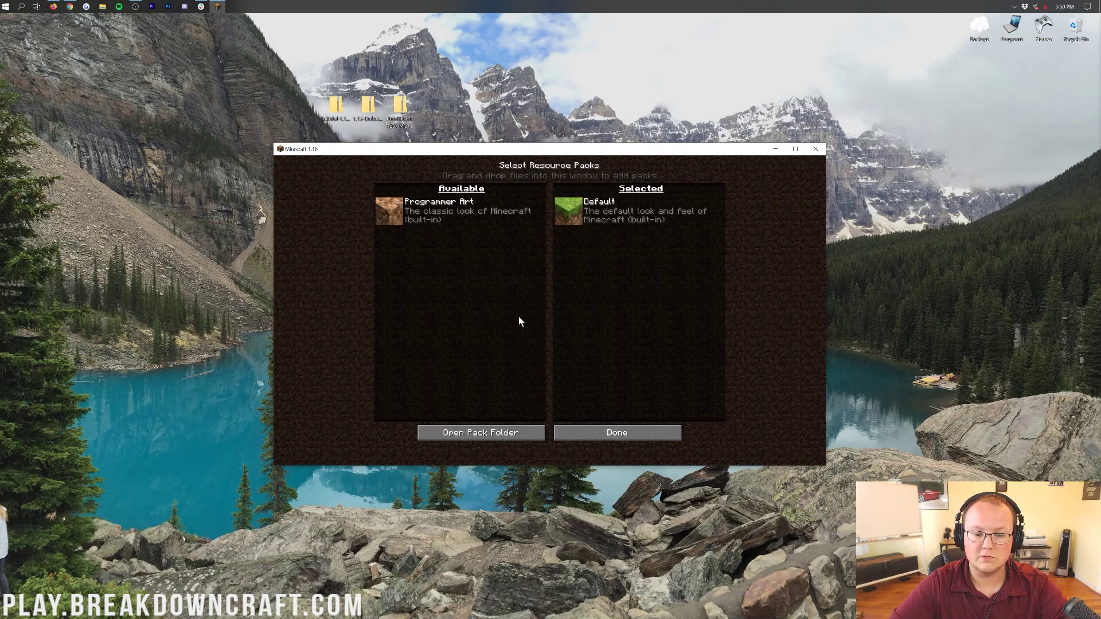
{"action": "left_click", "coordinate": [390, 213]}
{"action": "left_click", "coordinate": [568, 211]}
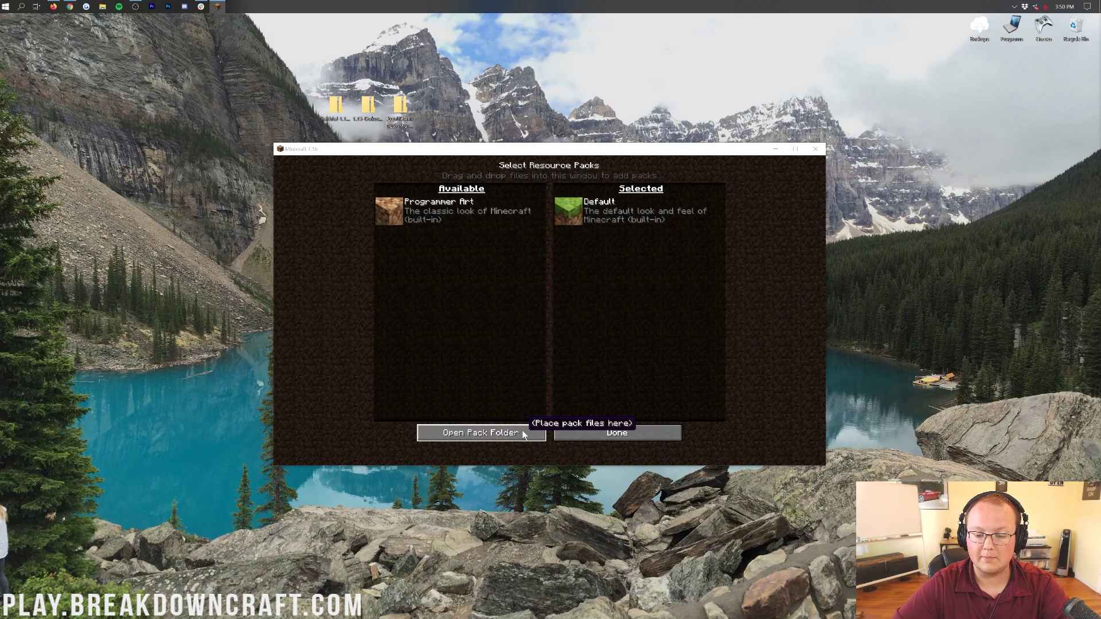
Paste the Dokucraft, Faithful and PureBDcraft zips into .minecraft\resourcepacks and return to Minecraft.
{"action": "left_click", "coordinate": [522, 433]}
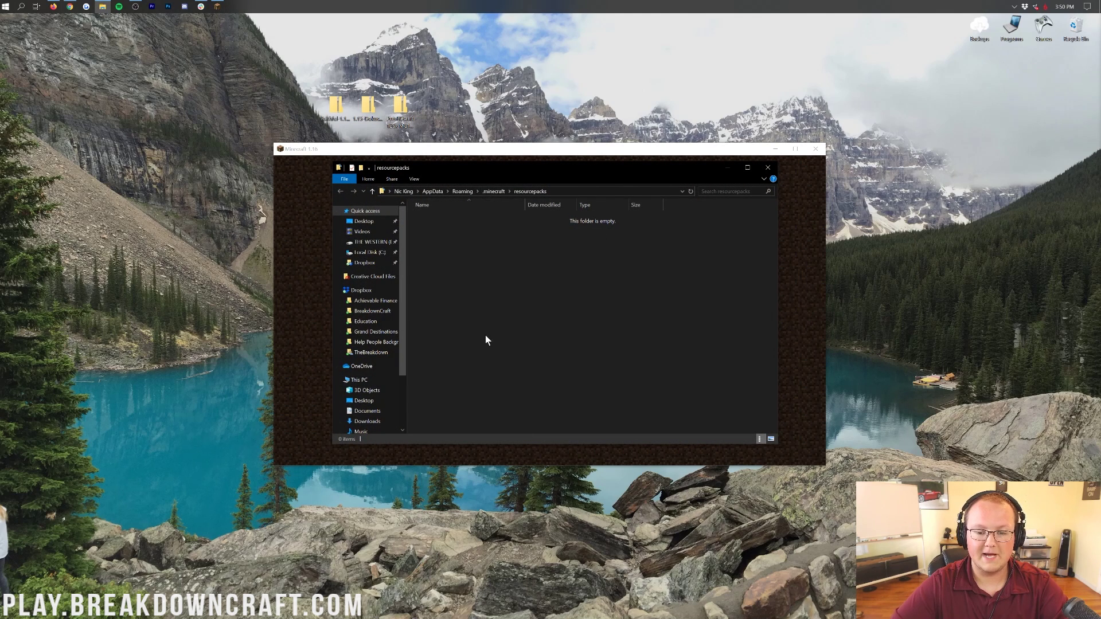
{"action": "left_click", "coordinate": [347, 103]}
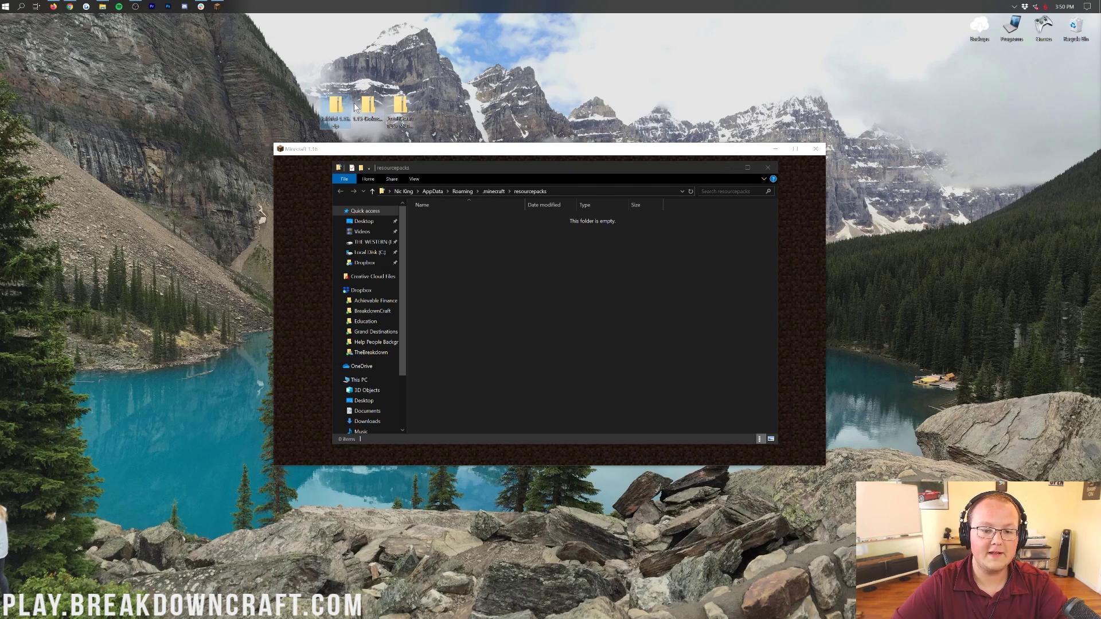
{"action": "left_click_drag", "start_coordinate": [525, 106], "coordinate": [267, 106]}
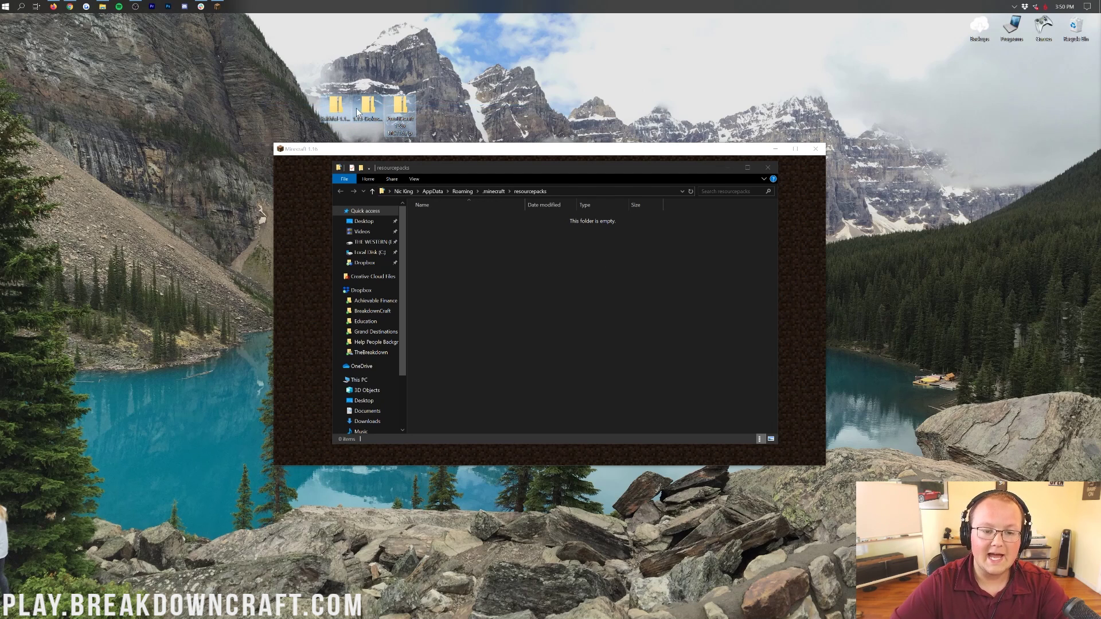
{"action": "left_click", "coordinate": [470, 276]}
{"action": "key", "text": "ctrl+v"}
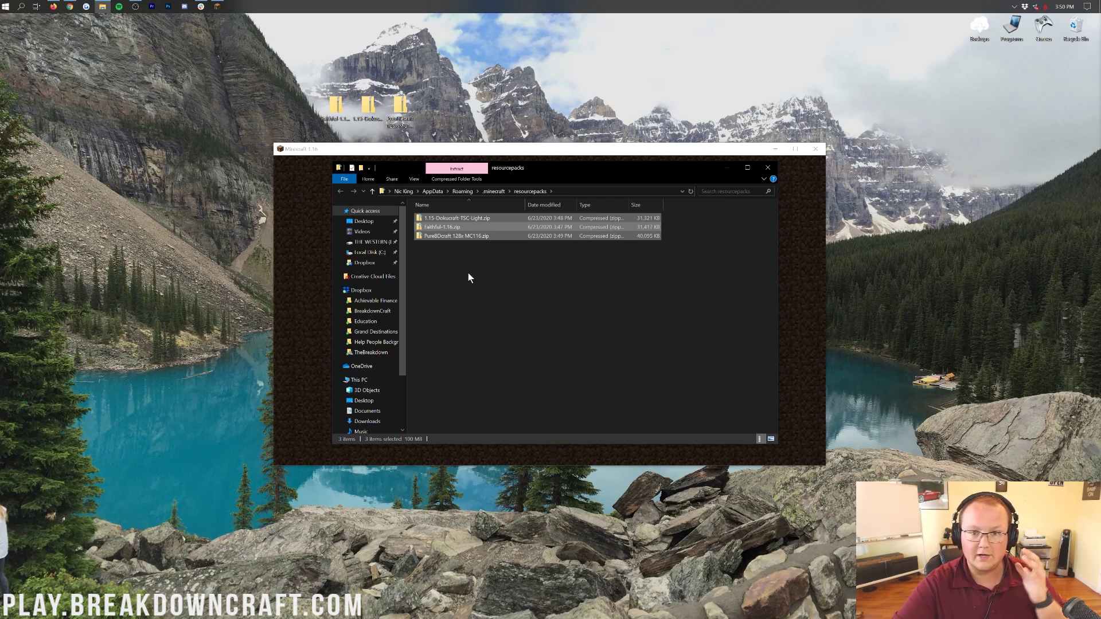
{"action": "left_click", "coordinate": [319, 278]}
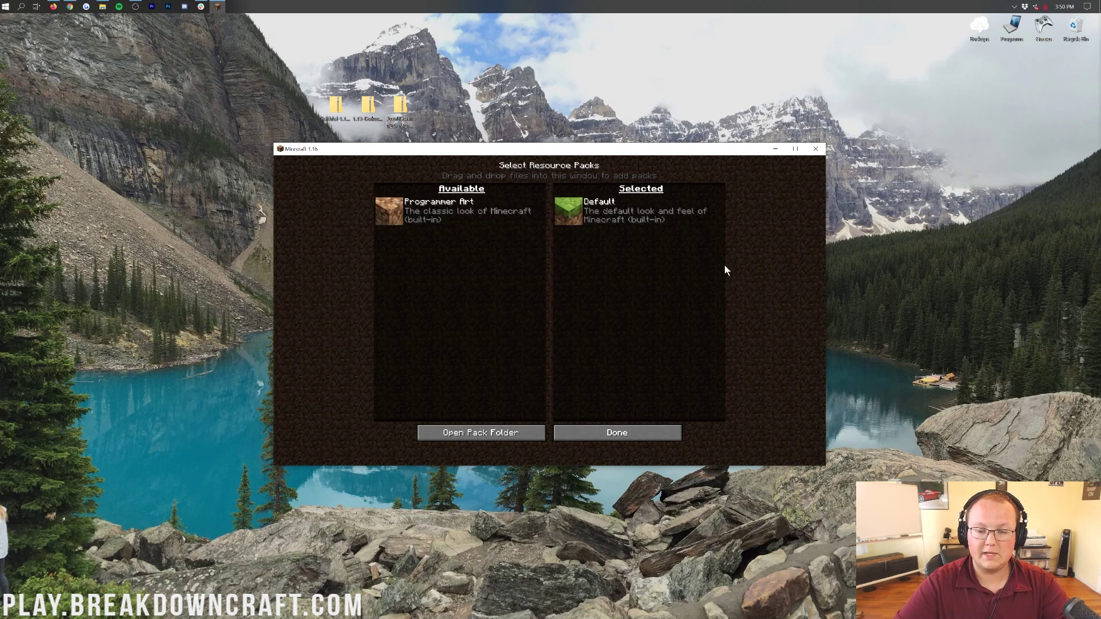
Recheck the resource pack list and reopen the resourcepacks folder from .minecraft.
{"action": "left_click", "coordinate": [602, 432]}
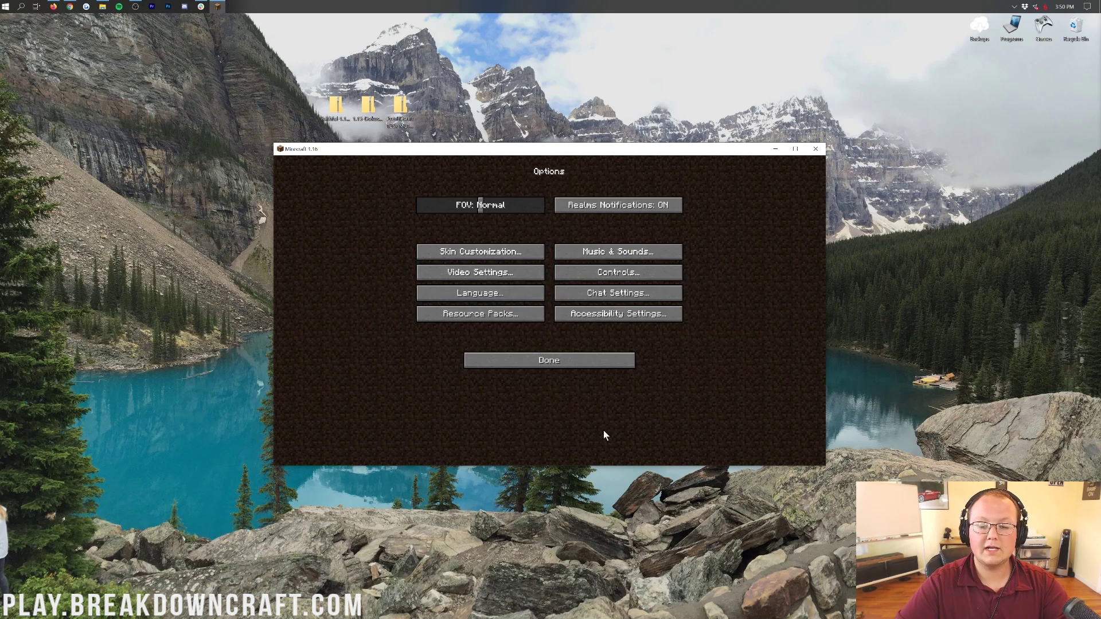
{"action": "left_click", "coordinate": [512, 313]}
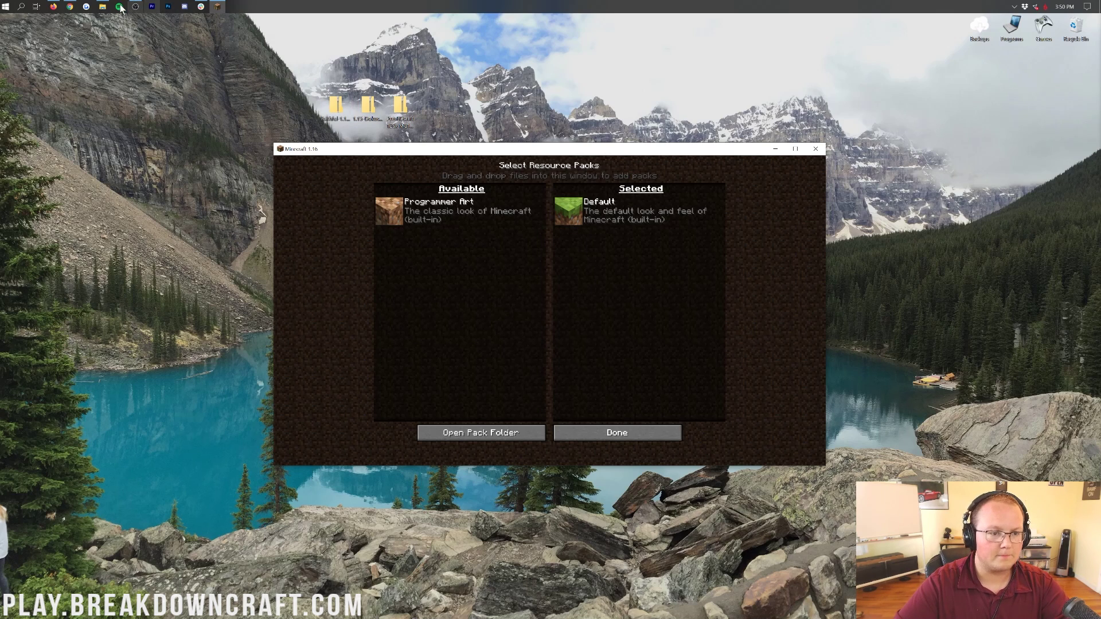
{"action": "left_click", "coordinate": [103, 7]}
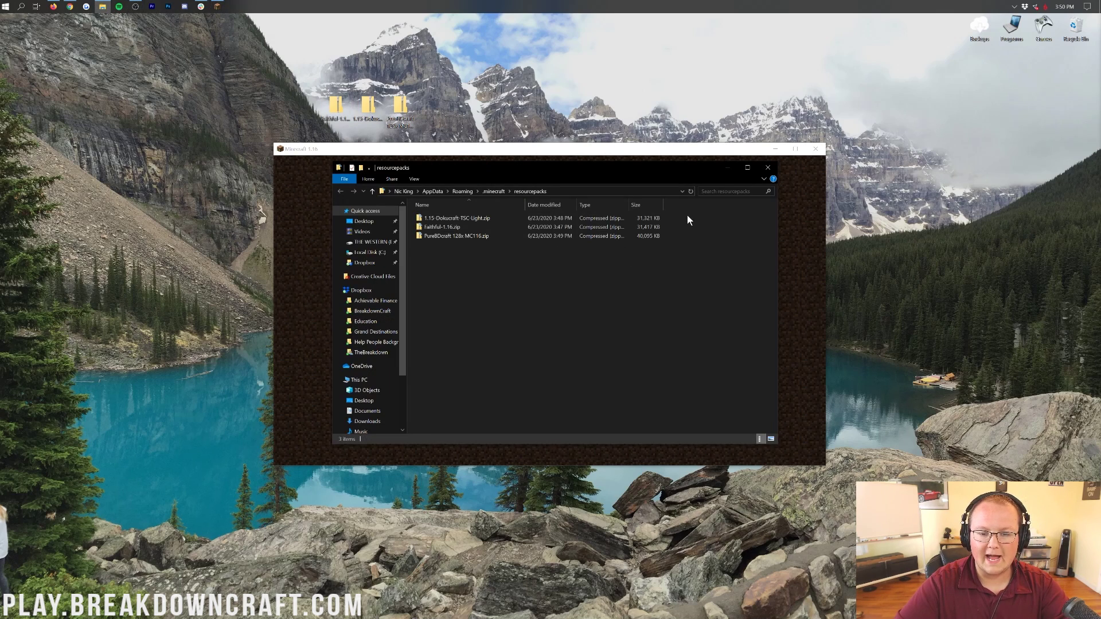
{"action": "left_click", "coordinate": [494, 192]}
{"action": "double_click", "coordinate": [474, 254]}
{"action": "left_click", "coordinate": [314, 281]}
{"action": "left_click", "coordinate": [596, 432]}
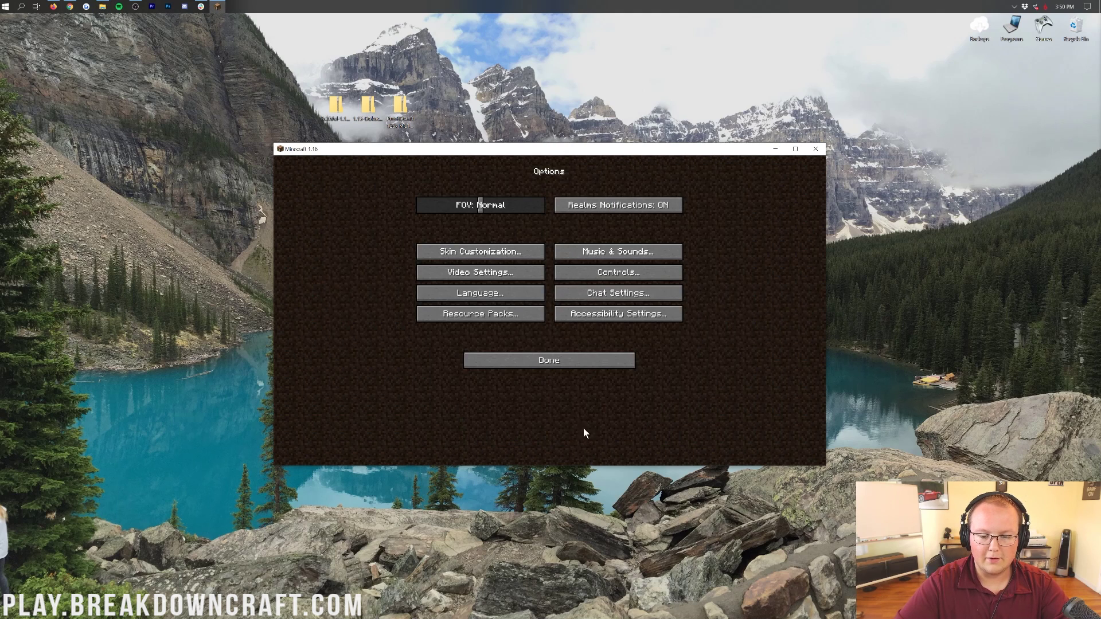
{"action": "left_click", "coordinate": [542, 360]}
Look at the resource pack list once more, then quit Minecraft from the main menu.
{"action": "left_click", "coordinate": [514, 351]}
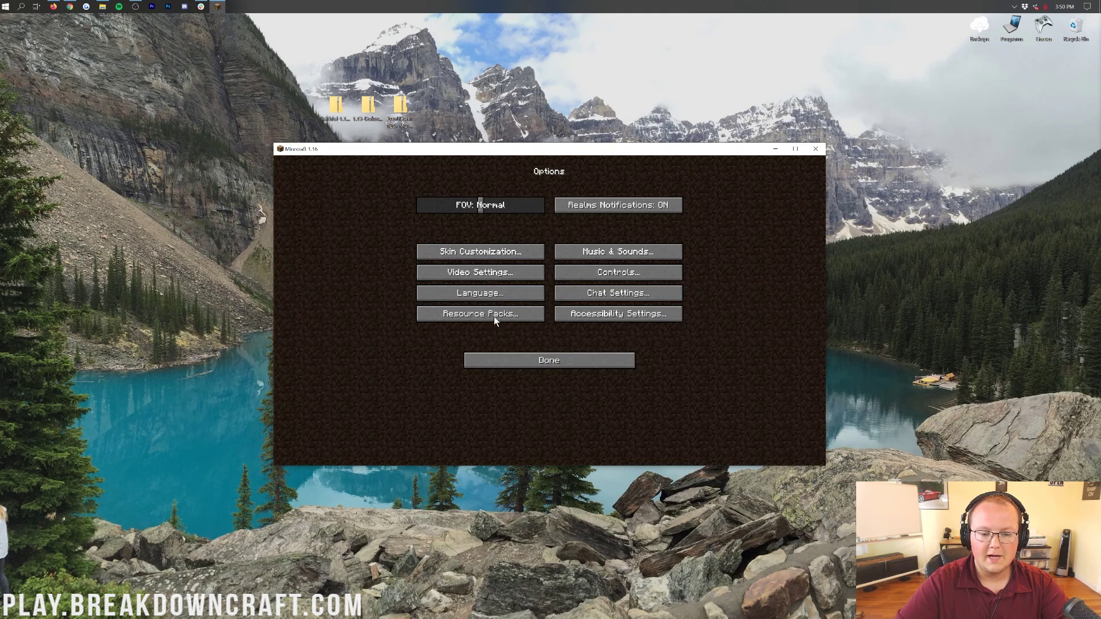
{"action": "left_click", "coordinate": [493, 314]}
{"action": "left_click", "coordinate": [576, 427]}
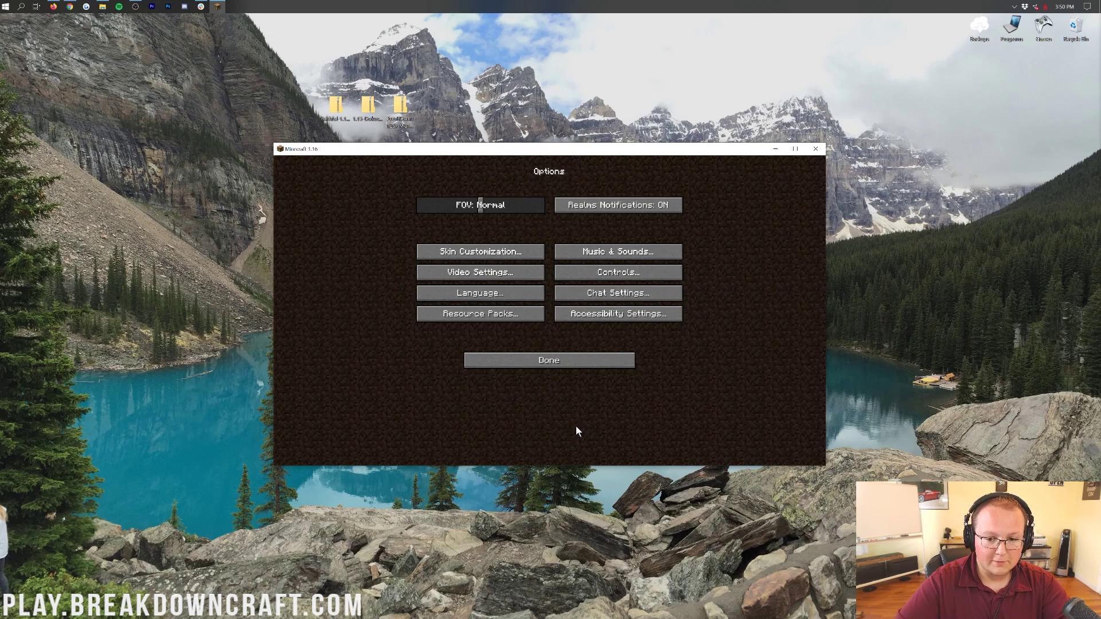
{"action": "left_click", "coordinate": [574, 359]}
{"action": "left_click", "coordinate": [576, 355]}
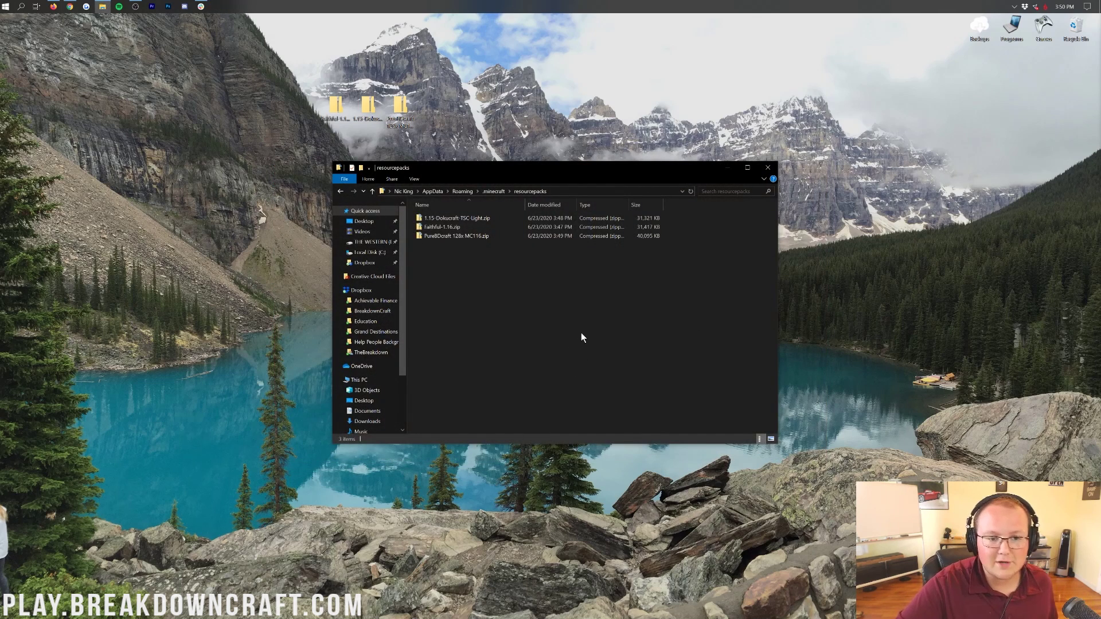
Reopen the Minecraft Launcher by searching 'mine' from the Start menu.
{"action": "left_click", "coordinate": [3, 6]}
{"action": "left_click", "coordinate": [2, 6]}
{"action": "left_click", "coordinate": [3, 6]}
{"action": "type", "text": "mine"}
{"action": "key", "text": "Return"}
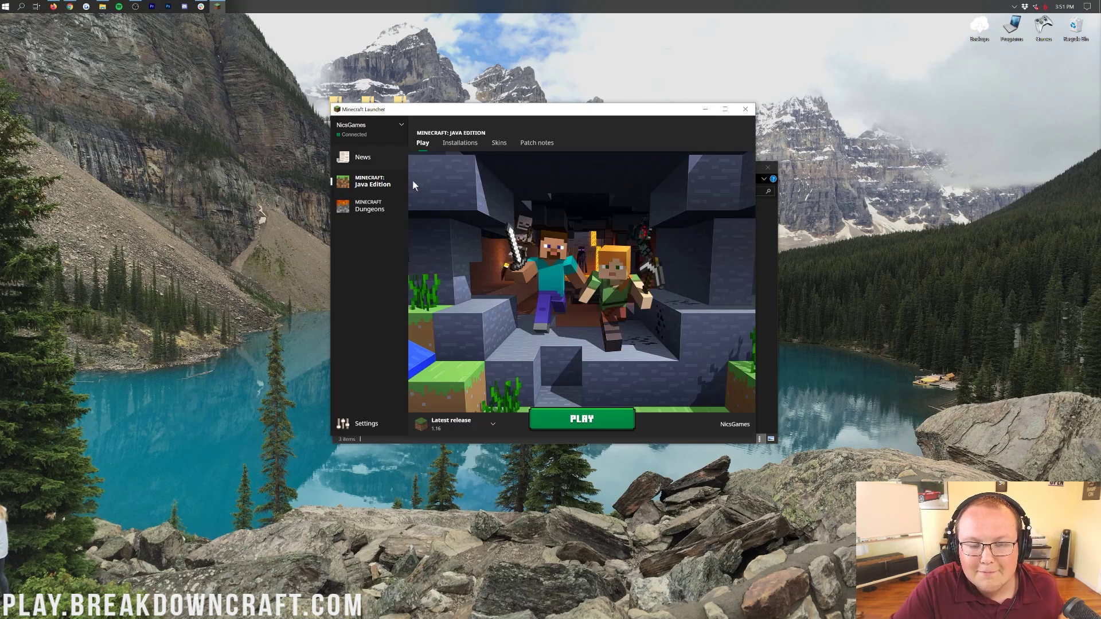
Launch Minecraft Java Edition 1.16 from the launcher and bring its title screen to the front.
{"action": "left_click", "coordinate": [560, 414]}
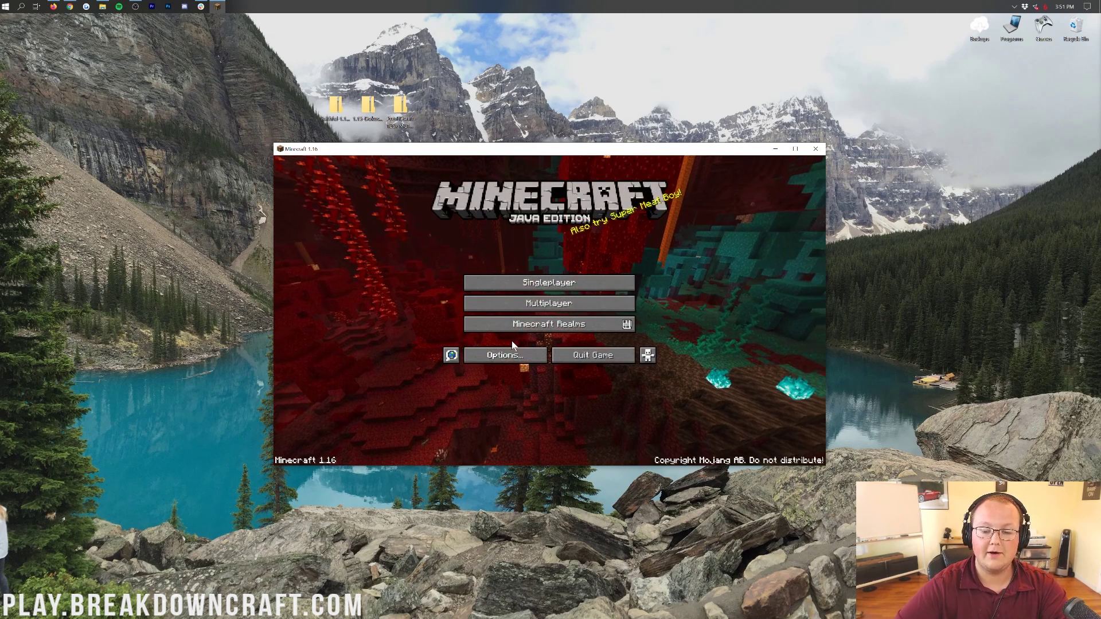
{"action": "key", "text": "alt+Tab"}
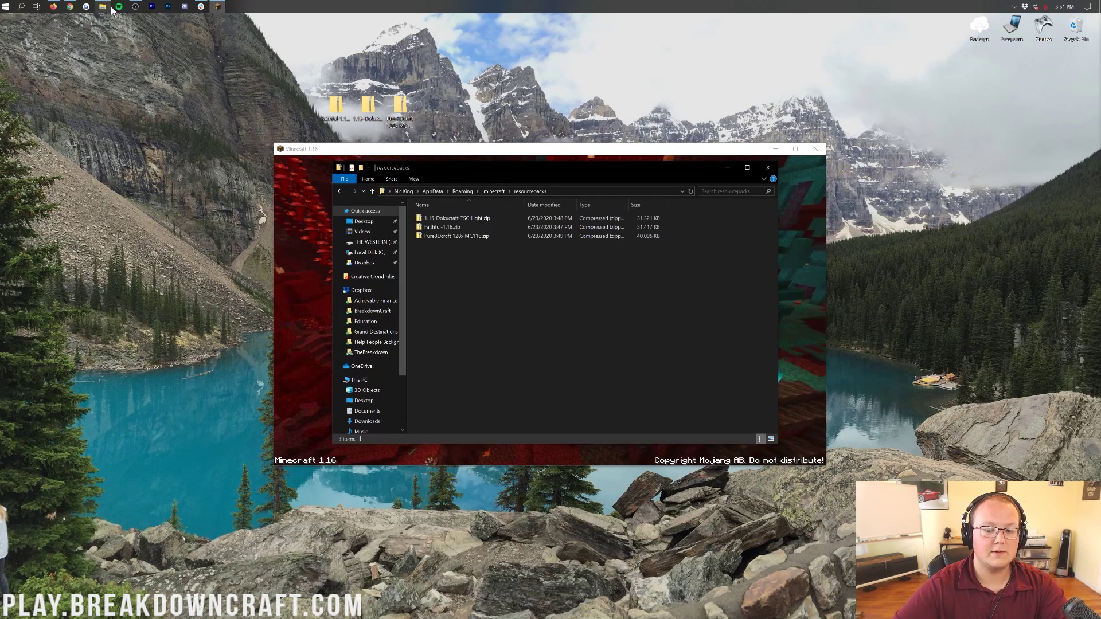
{"action": "left_click", "coordinate": [314, 271]}
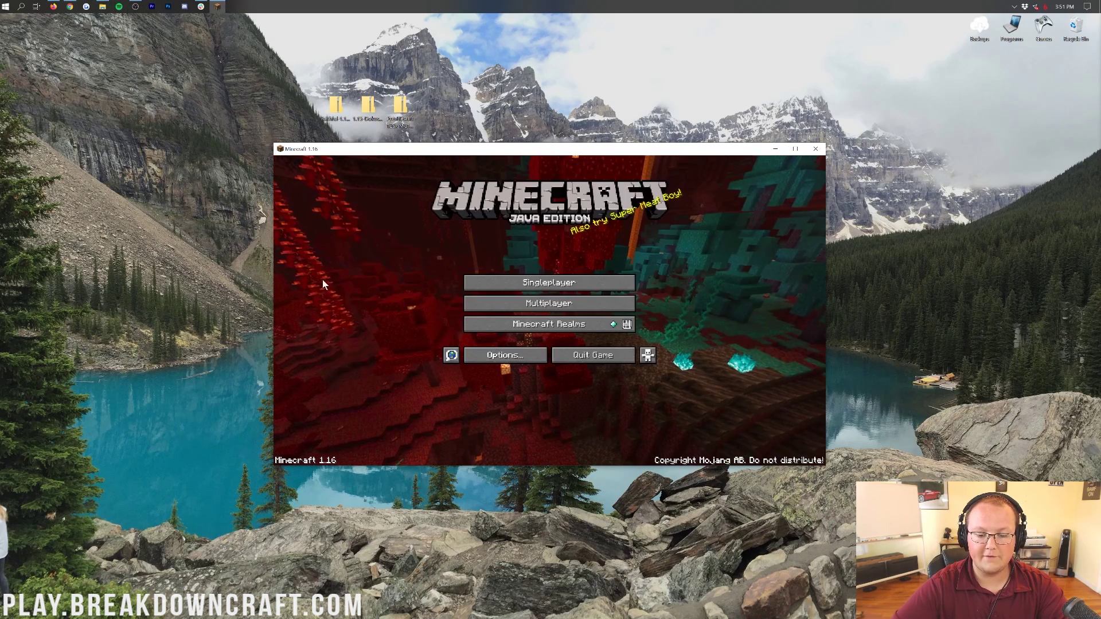
Open the resource pack list listing Dokucraft and PureBDcraft, then open Faithful-1.16.zip on the desktop.
{"action": "left_click", "coordinate": [508, 359]}
{"action": "left_click", "coordinate": [491, 310]}
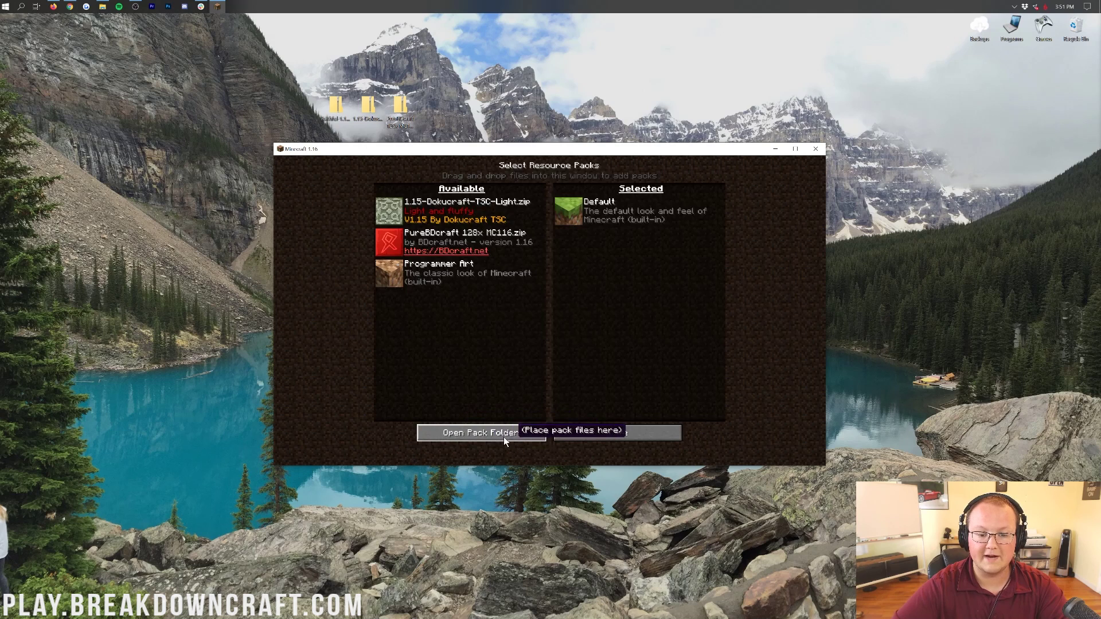
{"action": "mouse_move", "coordinate": [476, 210]}
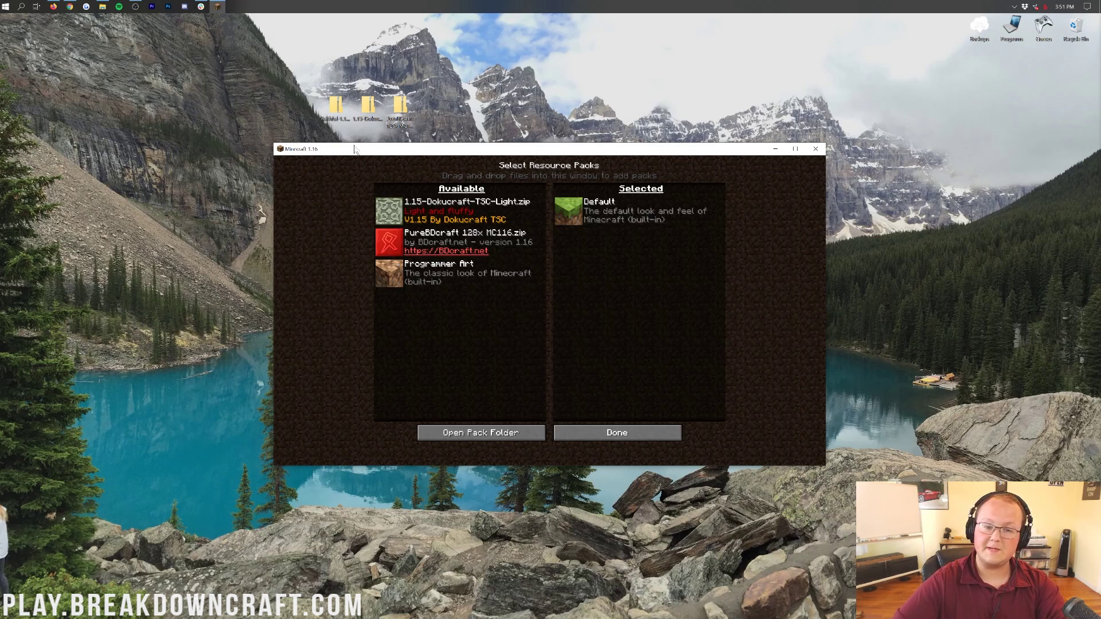
{"action": "left_click", "coordinate": [334, 111]}
{"action": "double_click", "coordinate": [332, 112]}
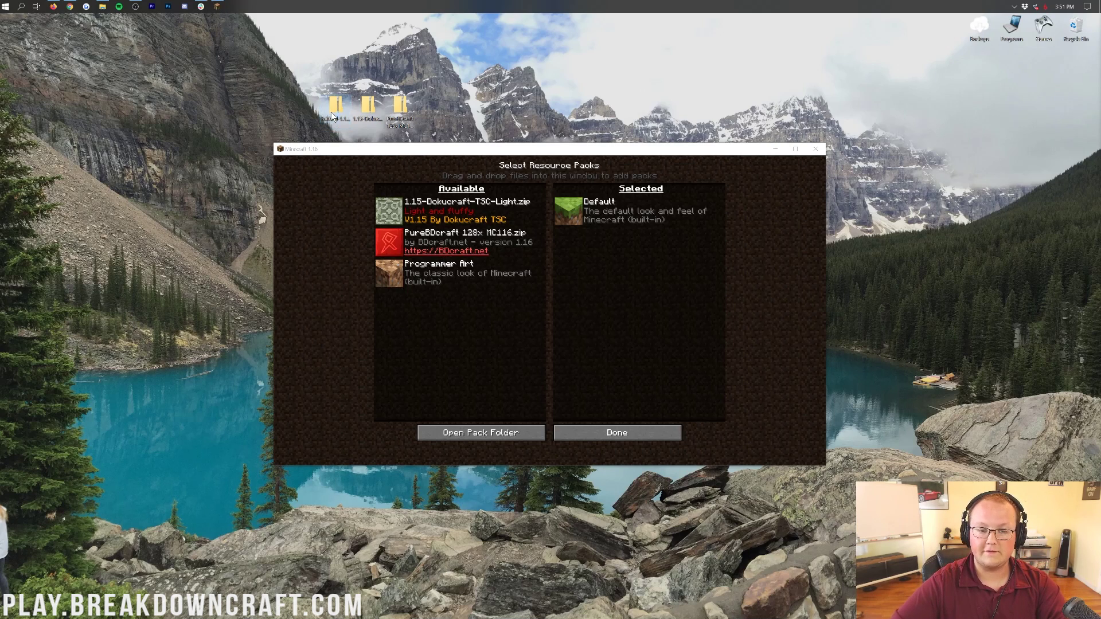
Inspect the Faithful-1.16 folder inside its zip and check the Dokucraft zip's contents.
{"action": "double_click", "coordinate": [486, 229]}
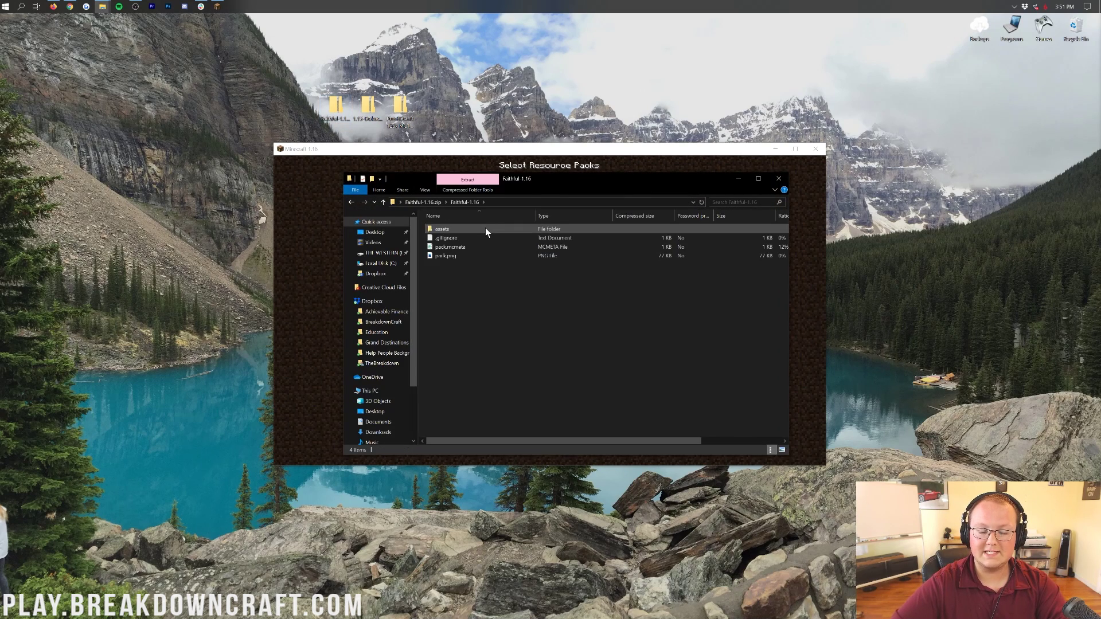
{"action": "key", "text": "alt+Left"}
{"action": "left_click", "coordinate": [361, 113]}
{"action": "double_click", "coordinate": [361, 113]}
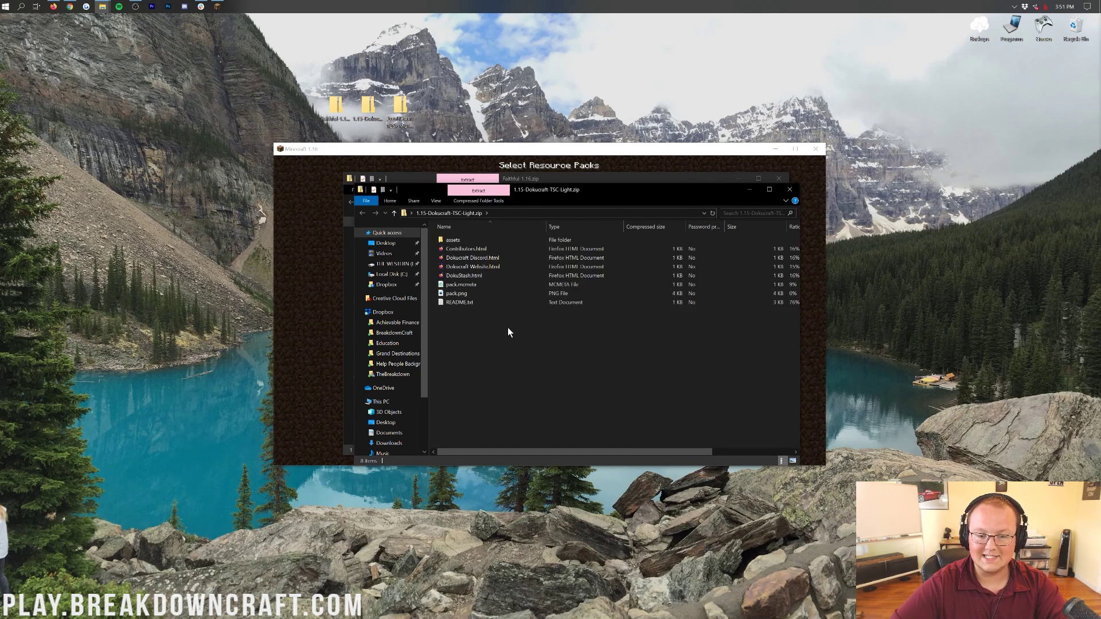
{"action": "left_click", "coordinate": [790, 190]}
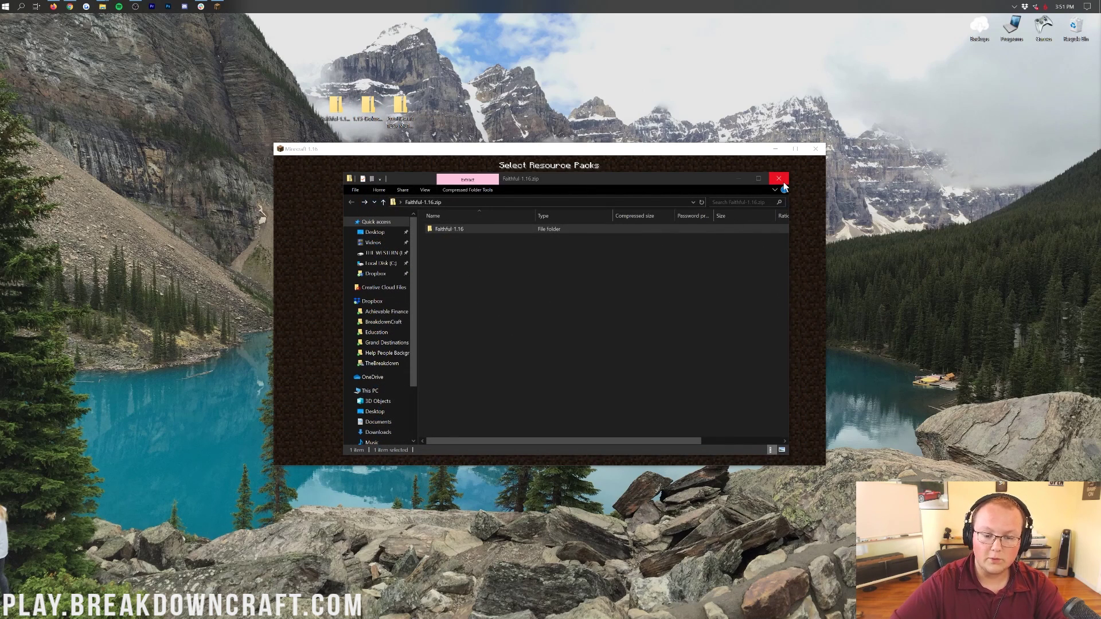
Extract the Faithful-1.16 folder to the desktop, close the zip windows and return to Minecraft.
{"action": "left_click_drag", "start_coordinate": [441, 229], "coordinate": [297, 107]}
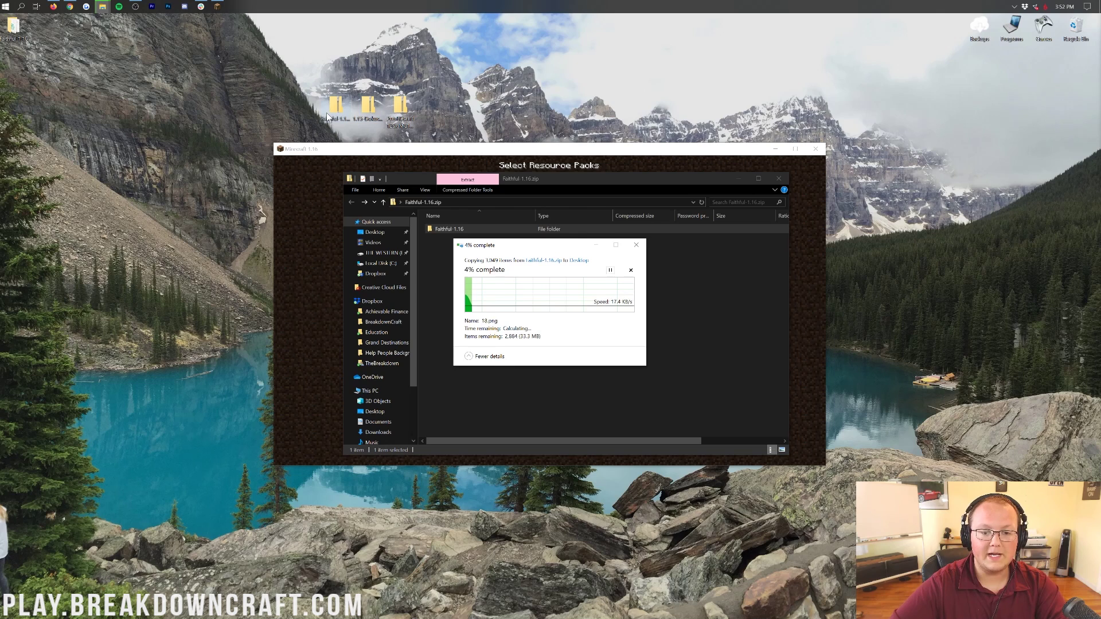
{"action": "left_click", "coordinate": [405, 181]}
{"action": "key", "text": "ctrl+n"}
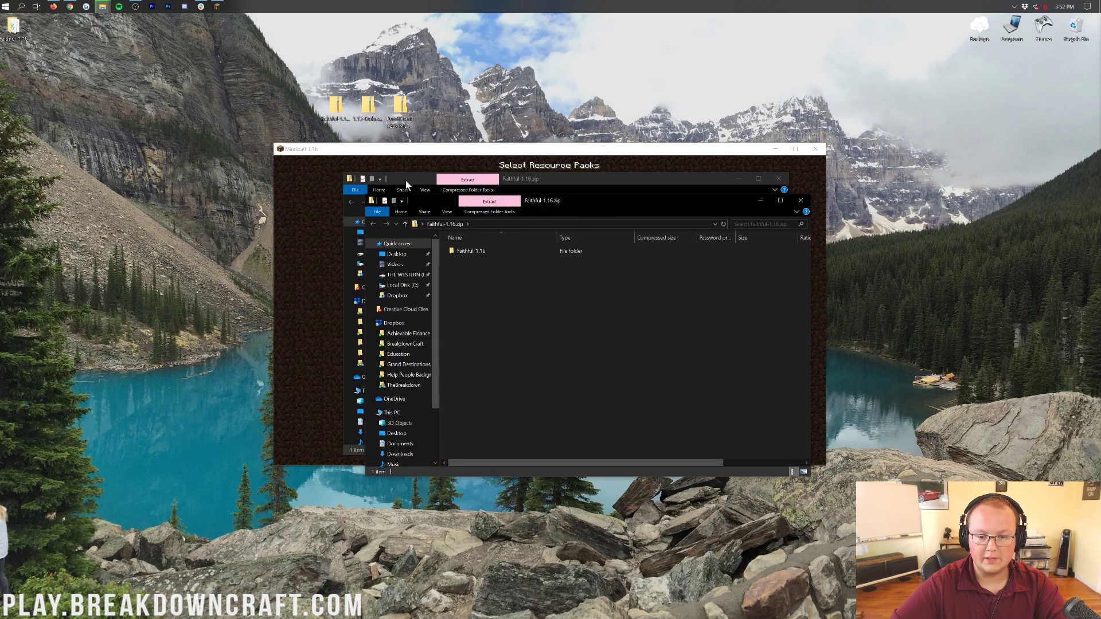
{"action": "left_click", "coordinate": [800, 200]}
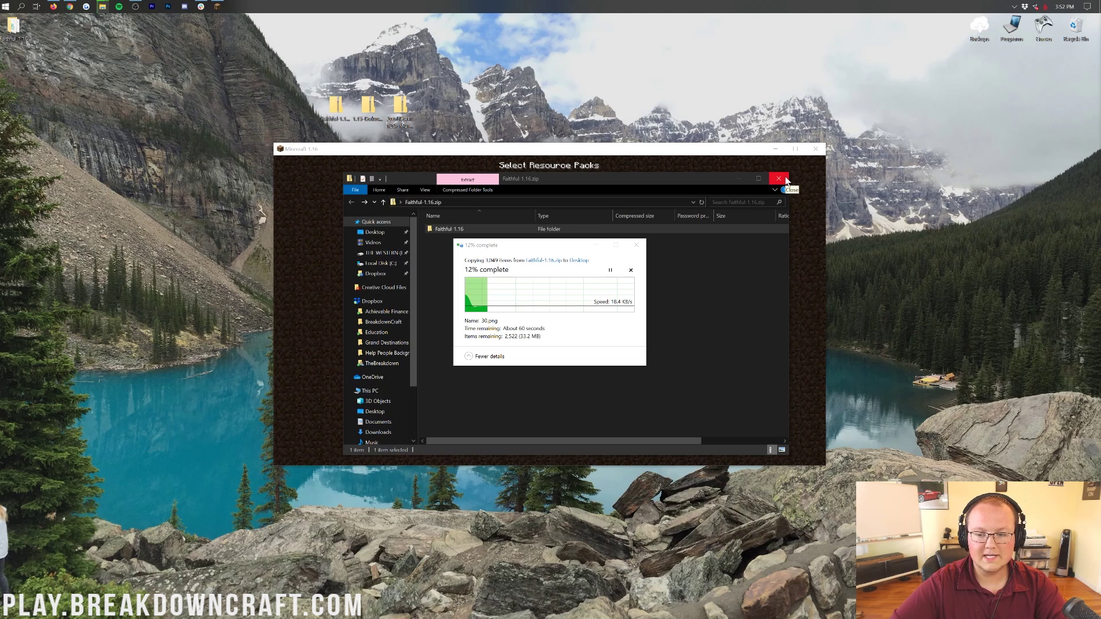
{"action": "left_click", "coordinate": [786, 179]}
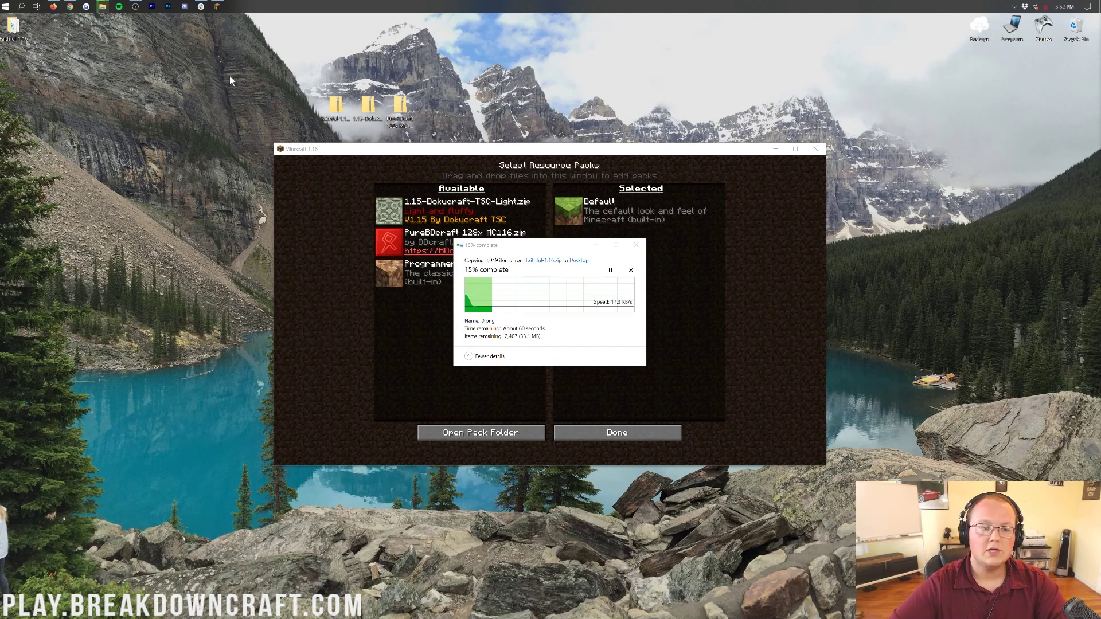
{"action": "left_click", "coordinate": [103, 6]}
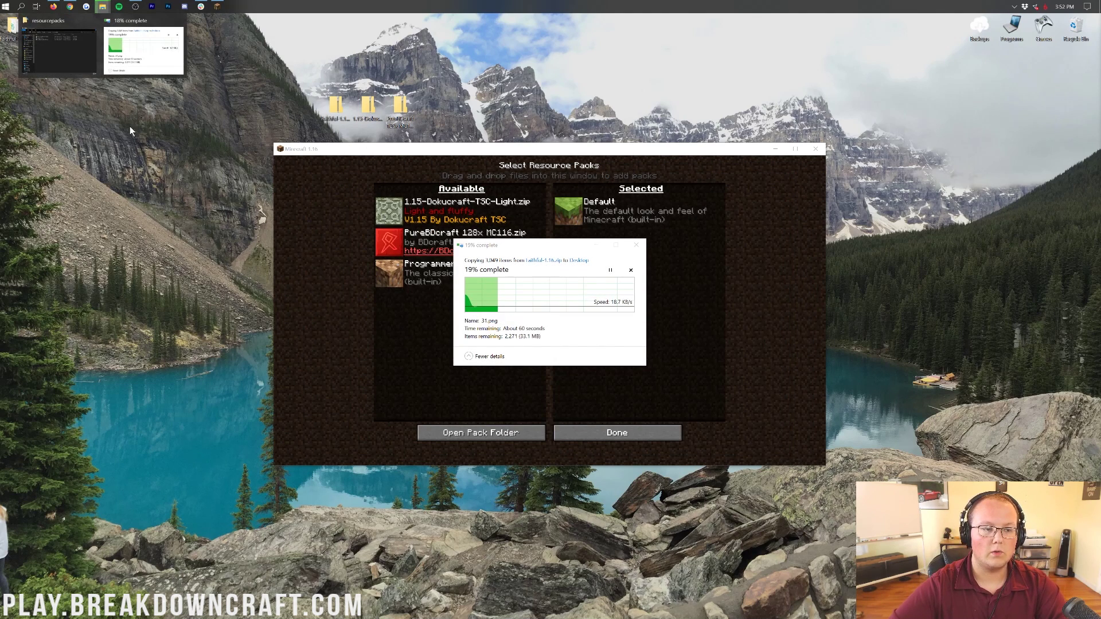
{"action": "left_click", "coordinate": [68, 63]}
{"action": "key", "text": "alt+Tab"}
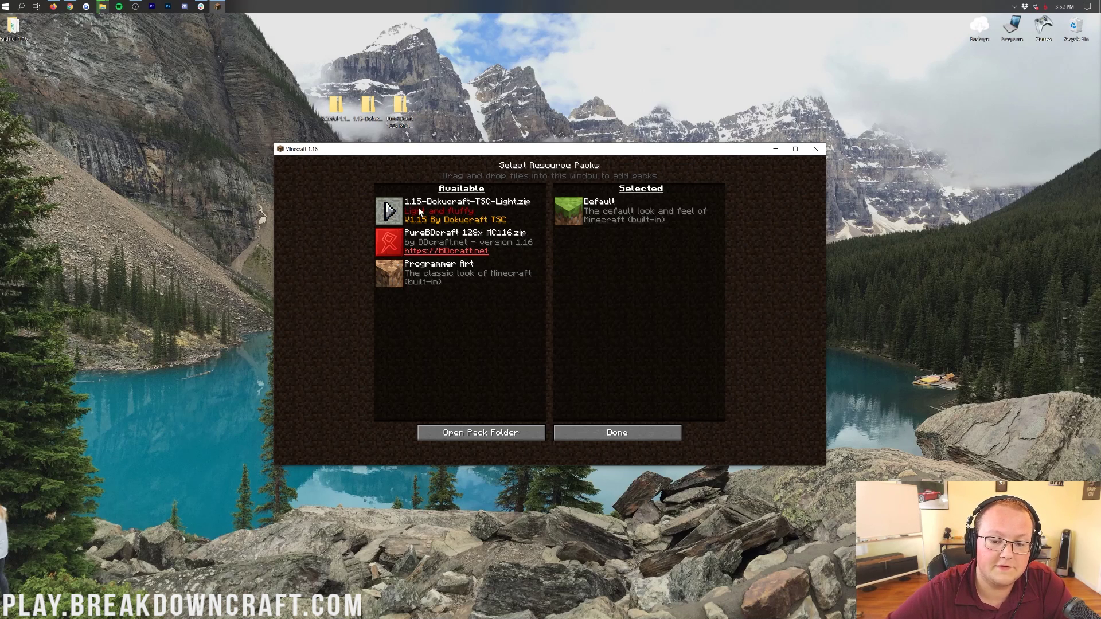
Apply Dokucraft Light to the menus, then replace it with PureBDcraft 128x as the active pack.
{"action": "left_click", "coordinate": [400, 212]}
{"action": "left_click", "coordinate": [642, 431]}
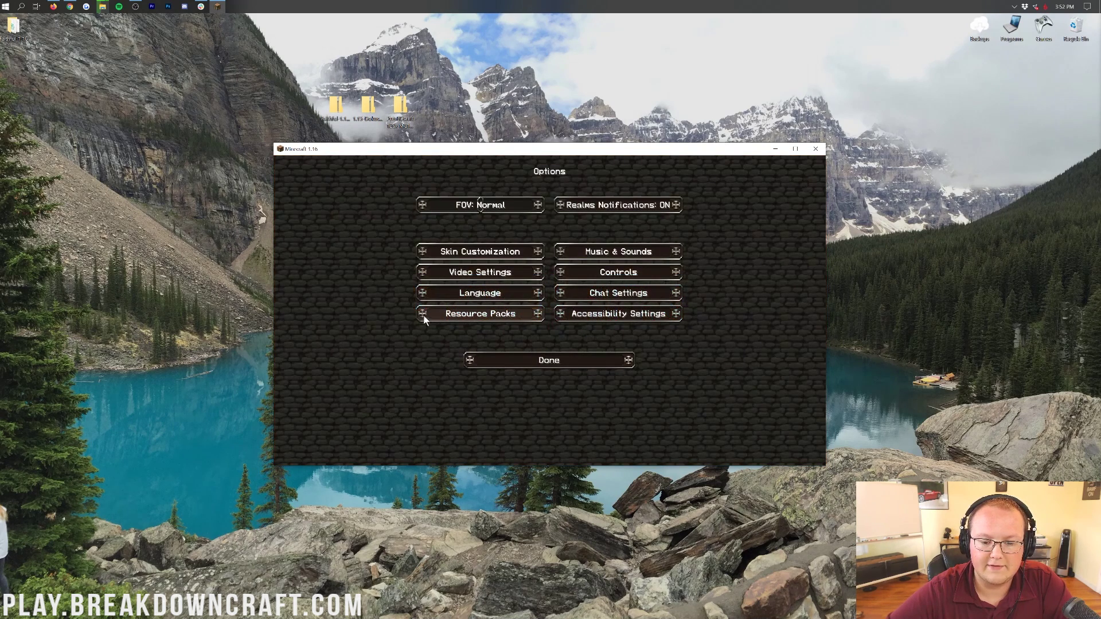
{"action": "left_click", "coordinate": [502, 317]}
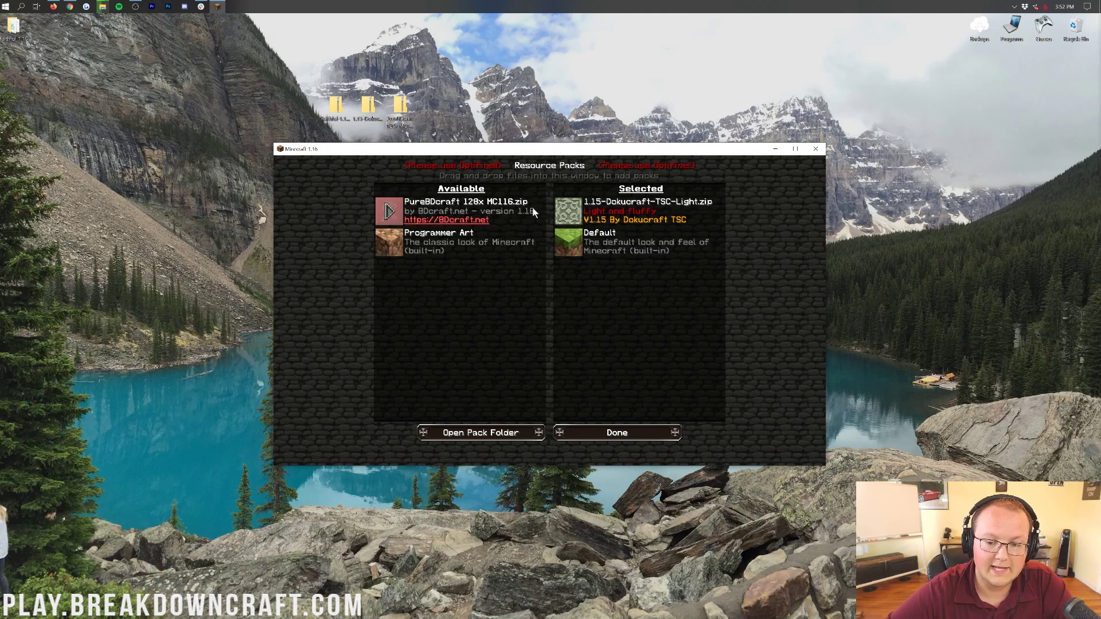
{"action": "left_click", "coordinate": [568, 211]}
{"action": "left_click", "coordinate": [390, 243]}
{"action": "left_click", "coordinate": [634, 433]}
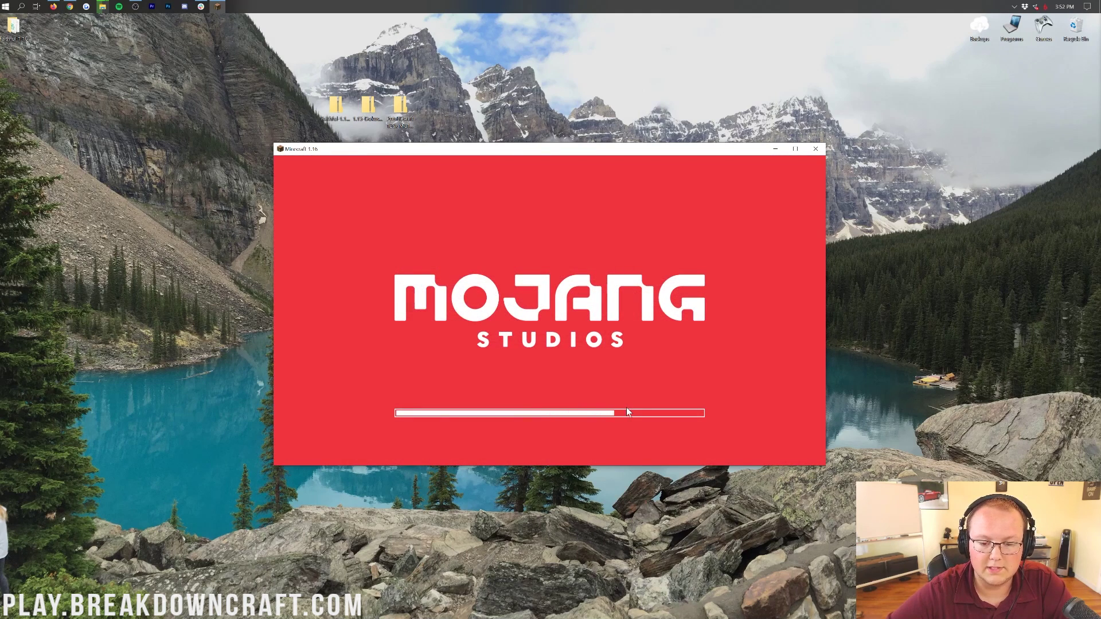